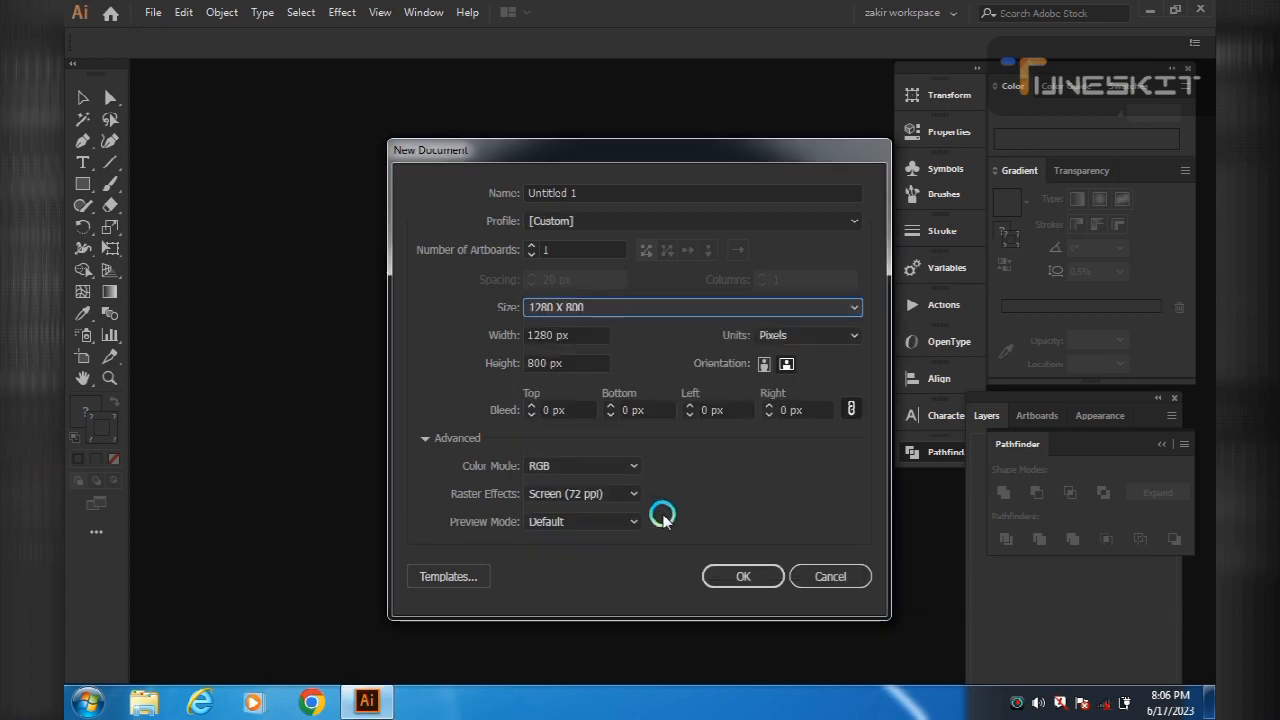
# - Create the 1280 x 800 px RGB document and draw a circle just left of the artboard's centre
pyautogui.click(742, 577)
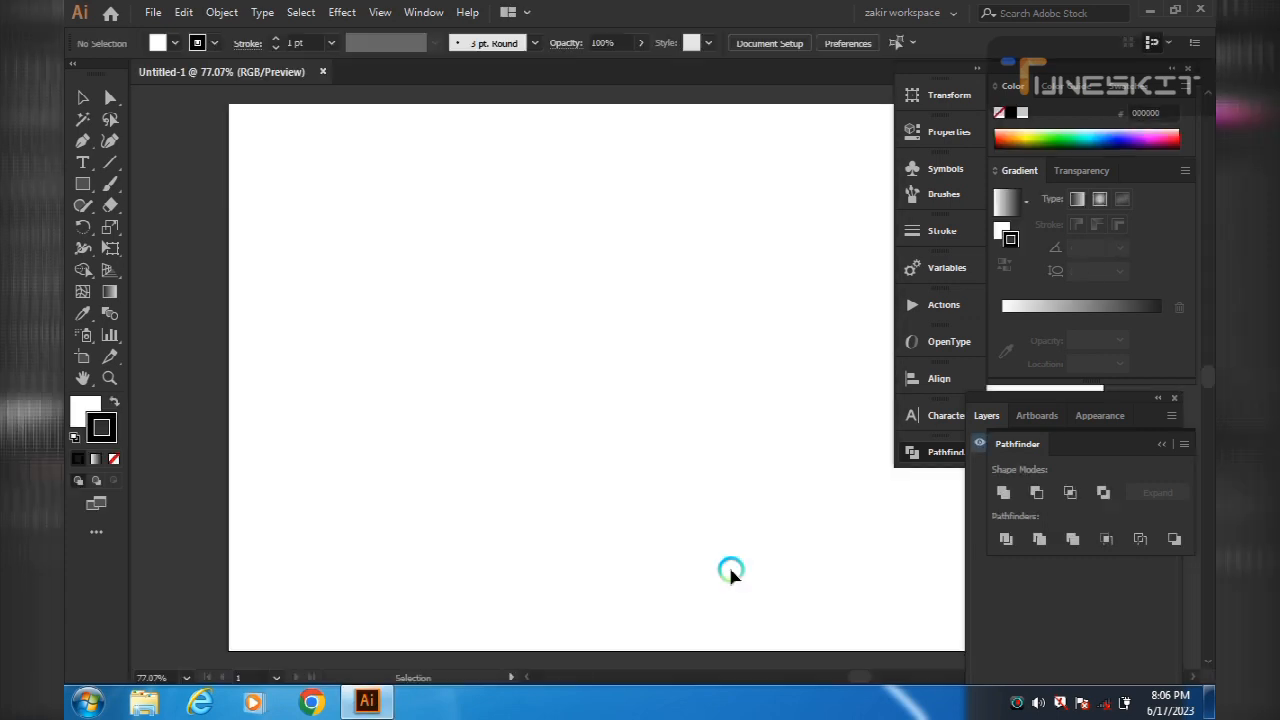
pyautogui.moveTo(84, 200); pyautogui.dragTo(150, 229)
pyautogui.moveTo(390, 271)
pyautogui.mouseDown()
pyautogui.moveTo(552, 450)
pyautogui.moveTo(571, 452)
pyautogui.mouseUp()
# - Duplicate the circle horizontally to its right so that the two circles overlap by more than half
pyautogui.click(83, 97)
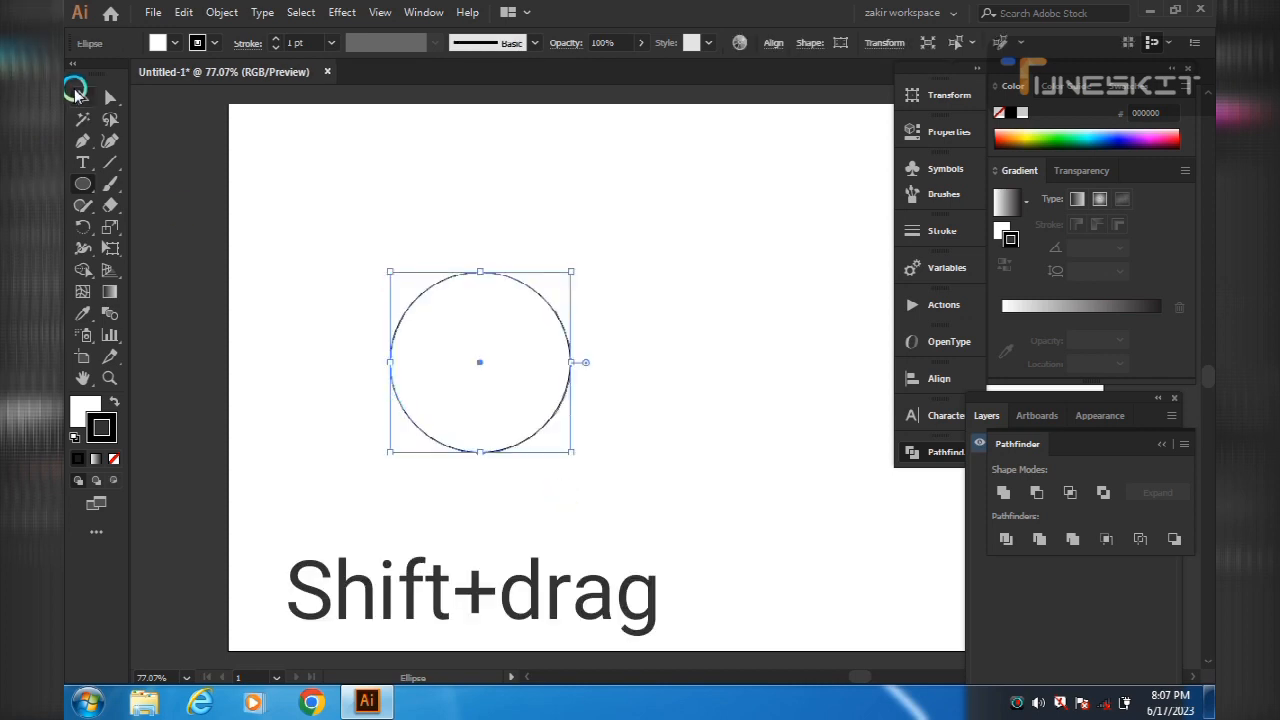
pyautogui.moveTo(475, 274); pyautogui.dragTo(580, 287)
pyautogui.click(354, 235)
# - Unite the two overlapping circles into a single shape with Pathfinder
pyautogui.moveTo(354, 235); pyautogui.dragTo(635, 485)
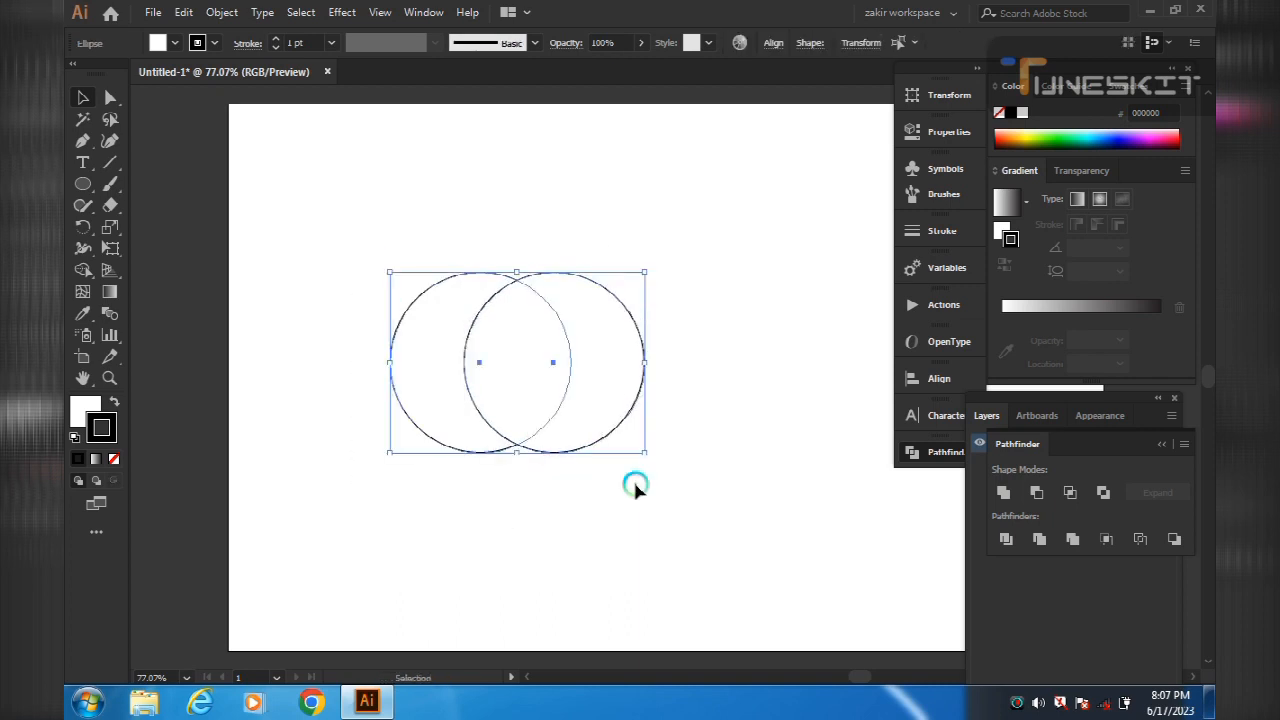
pyautogui.click(935, 455)
pyautogui.click(915, 455)
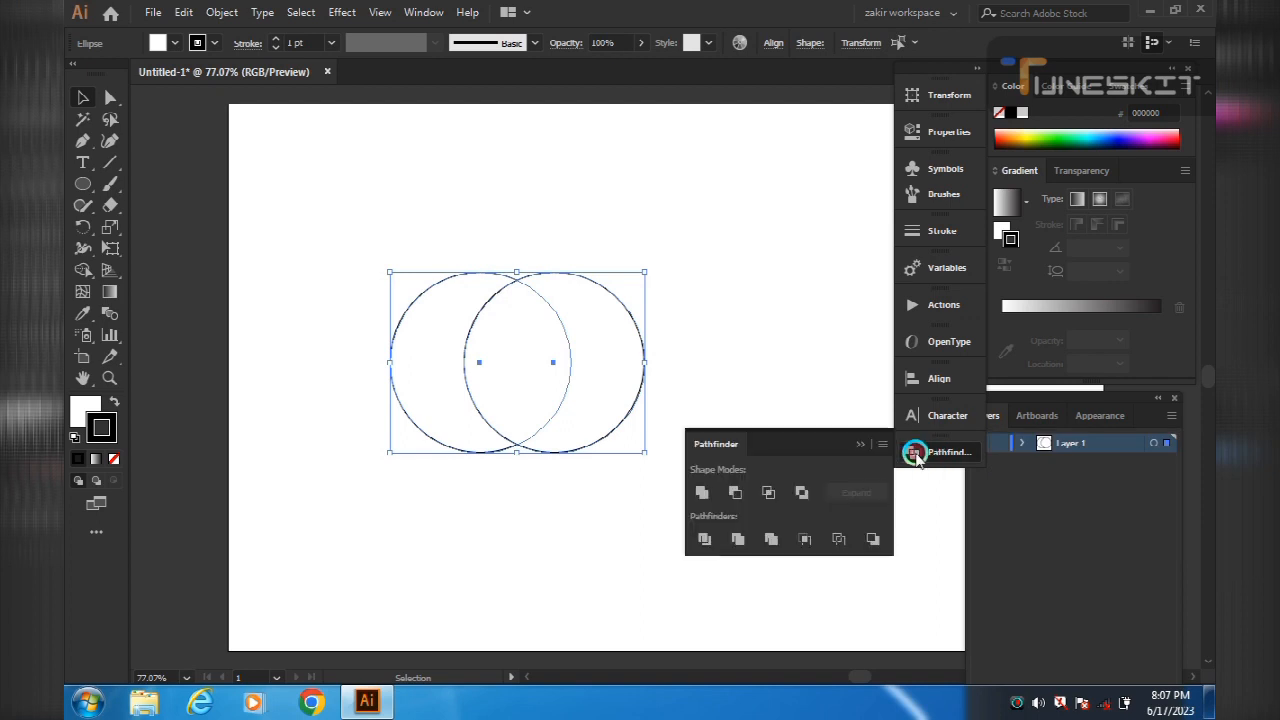
pyautogui.click(697, 494)
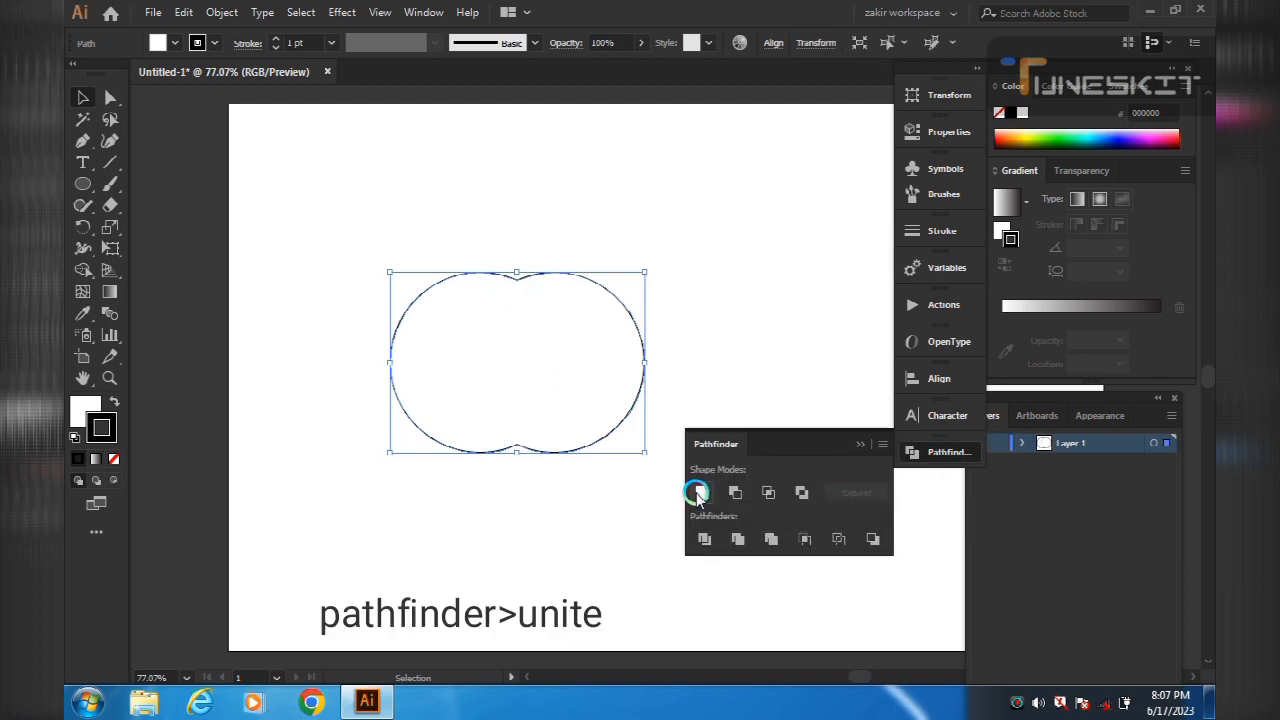
pyautogui.click(858, 443)
pyautogui.click(366, 420)
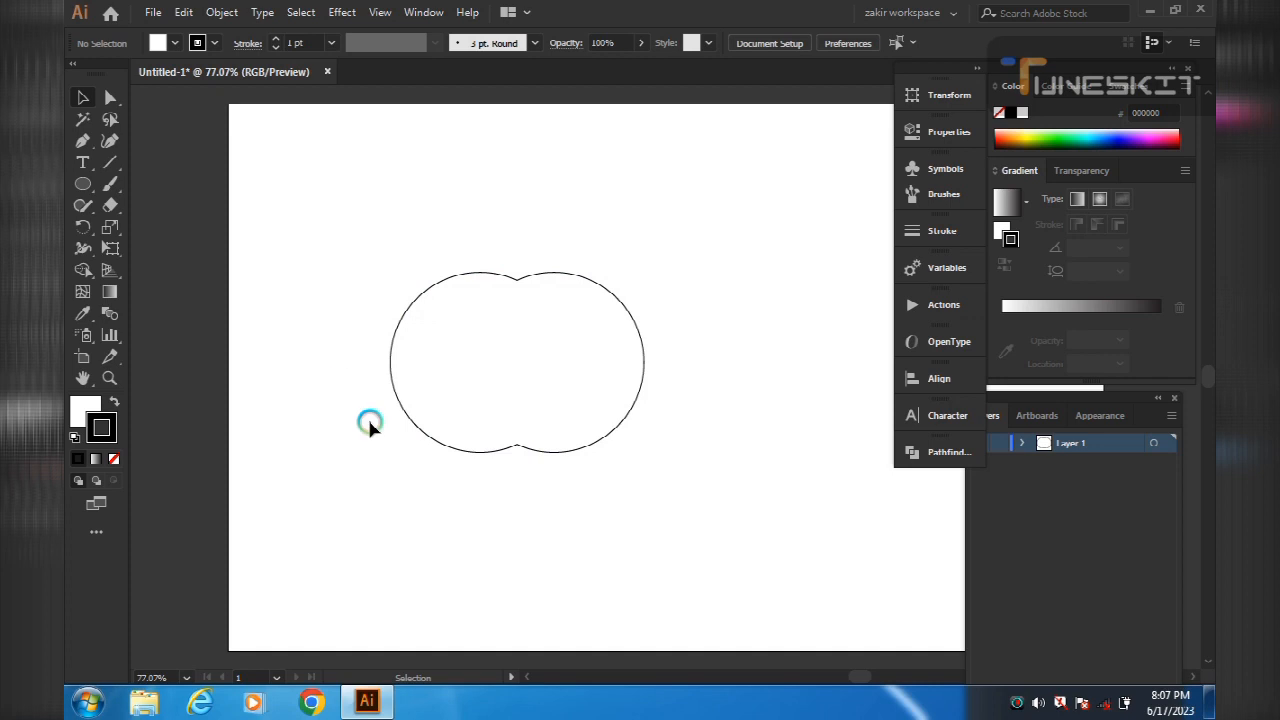
# - Move the three bottom anchor points of the united shape straight down to form an apple outline
pyautogui.click(114, 100)
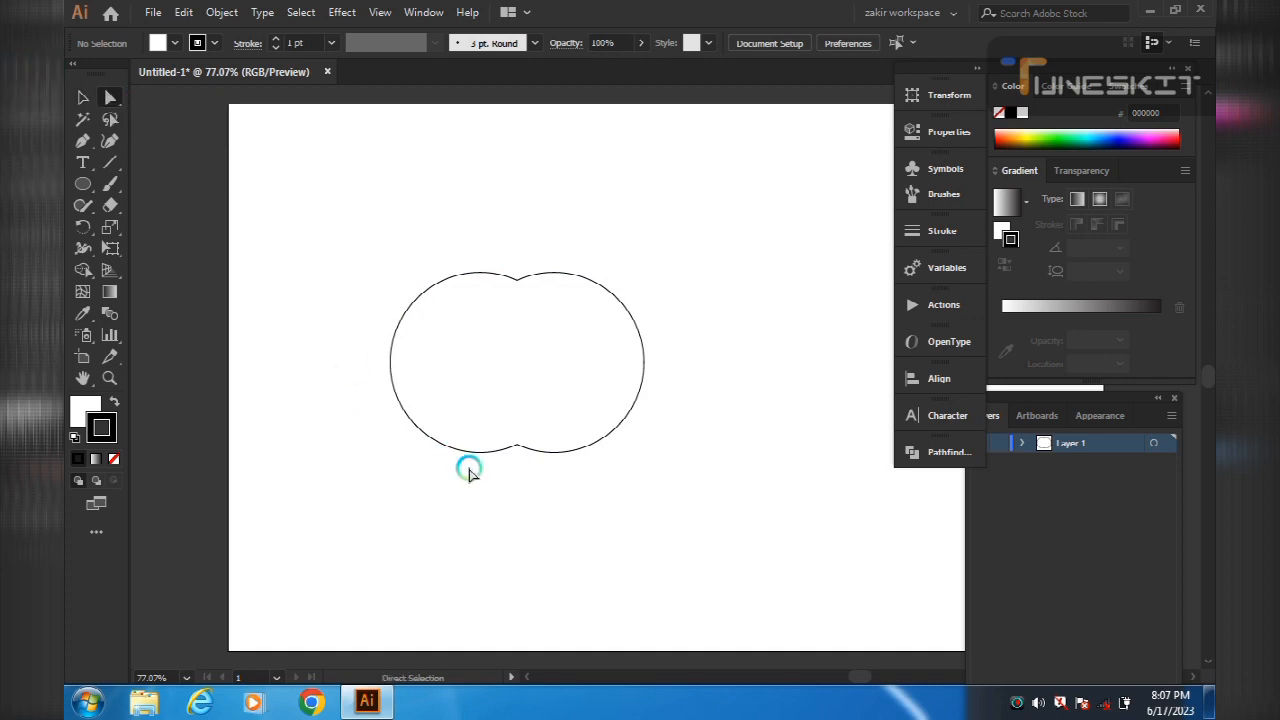
pyautogui.moveTo(469, 467); pyautogui.dragTo(539, 511)
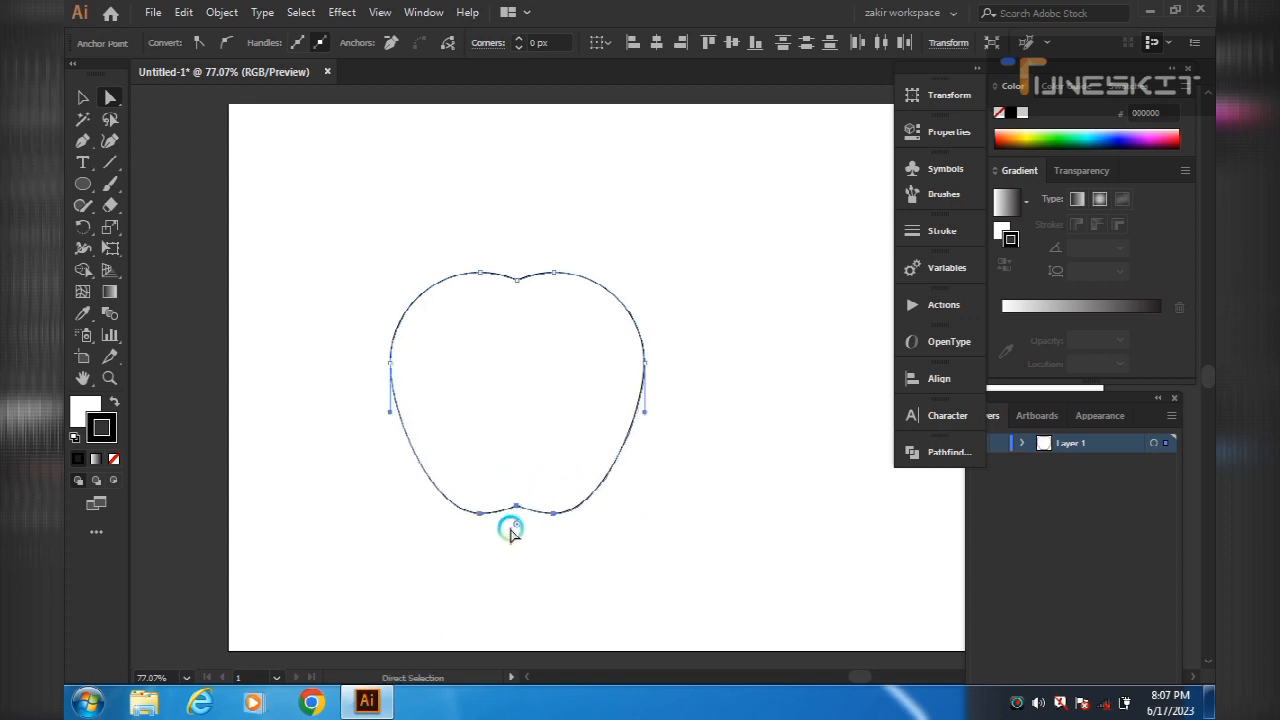
# - Round the notch corners at the apple's top centre and bottom centre together
pyautogui.keyDown('shift'); pyautogui.click(515, 509); pyautogui.keyUp('shift')
pyautogui.keyDown('shift'); pyautogui.click(518, 283); pyautogui.keyUp('shift')
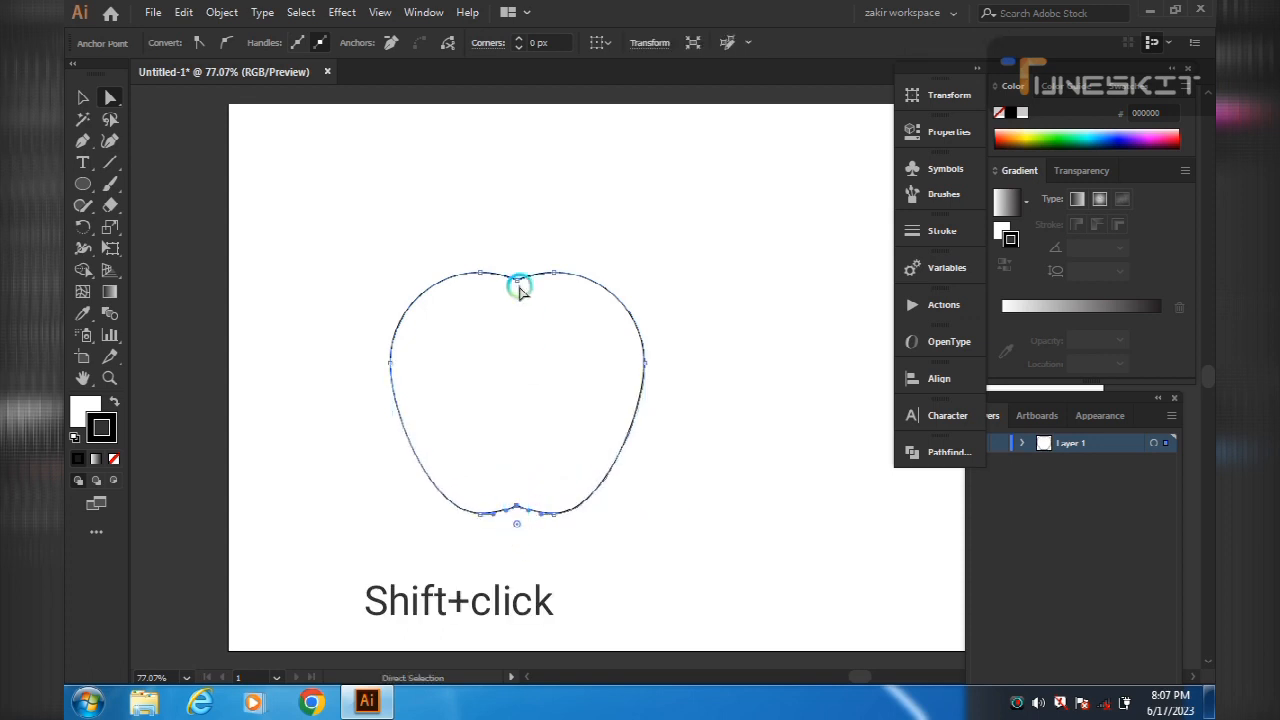
pyautogui.keyDown('shift'); pyautogui.click(508, 516); pyautogui.keyUp('shift')
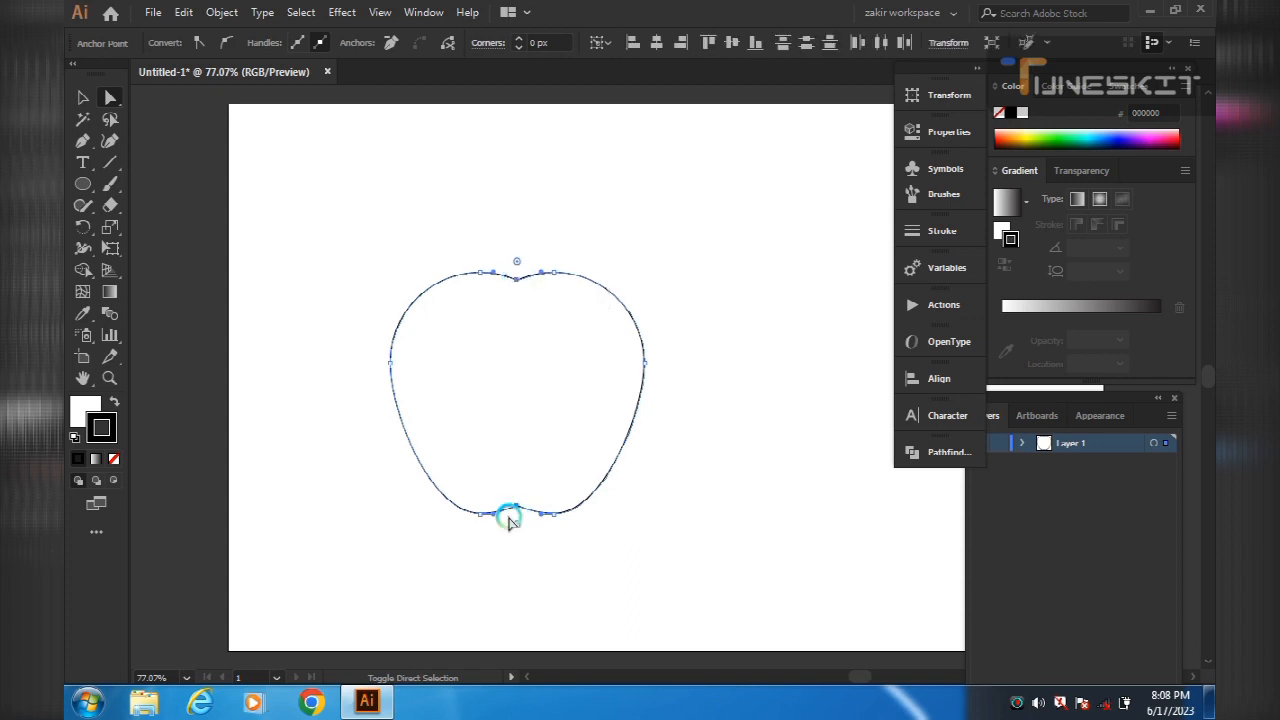
pyautogui.moveTo(517, 530); pyautogui.dragTo(520, 543)
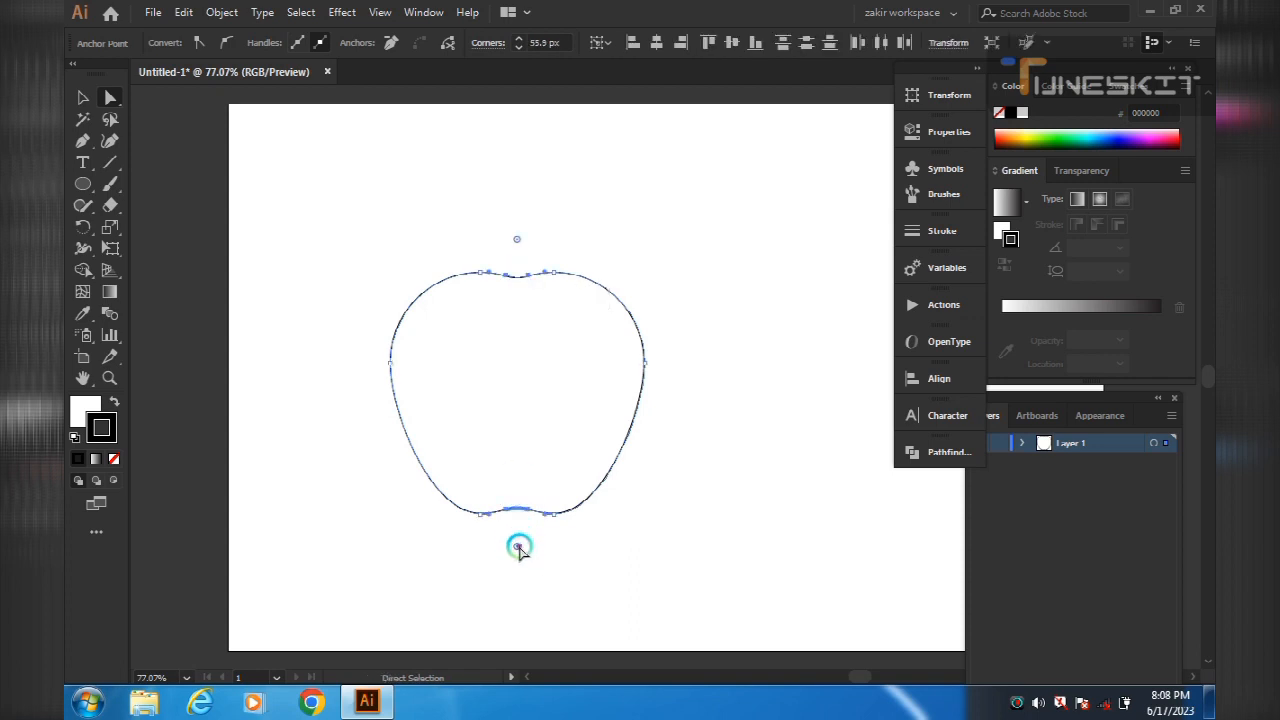
pyautogui.click(624, 583)
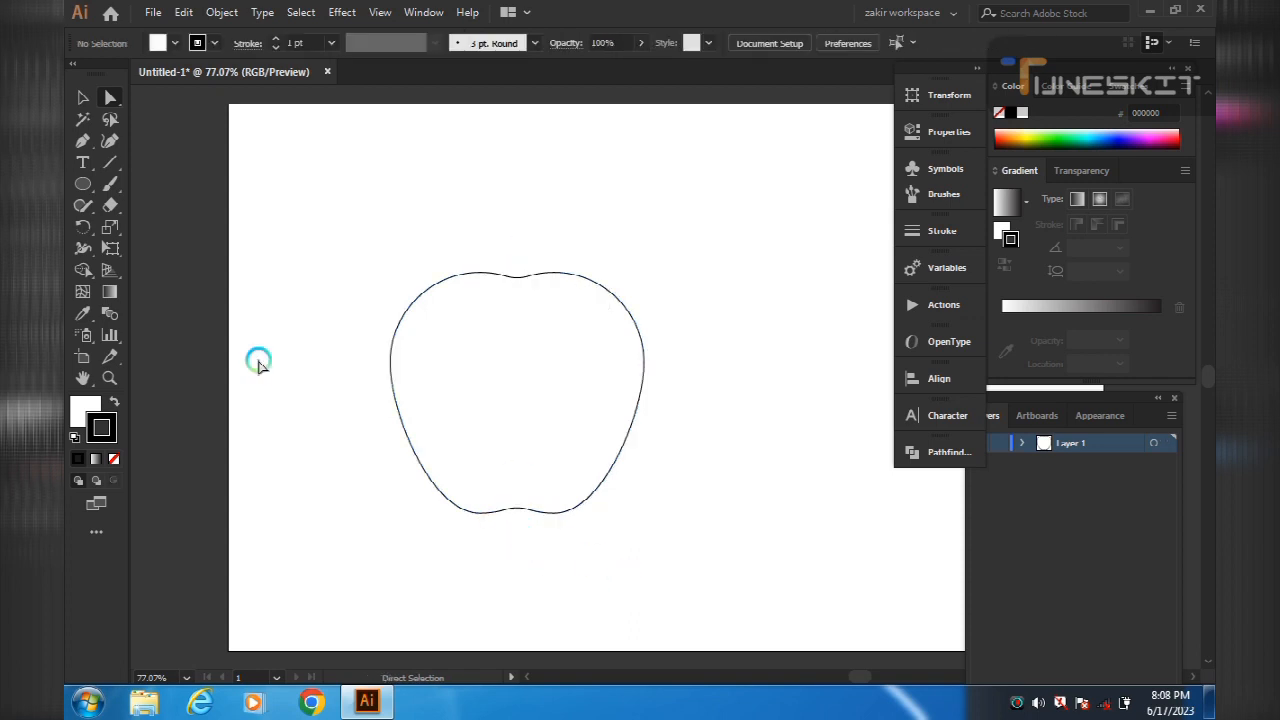
# - Draw a horizontal line across the upper part of the apple, extending past both sides
pyautogui.click(82, 95)
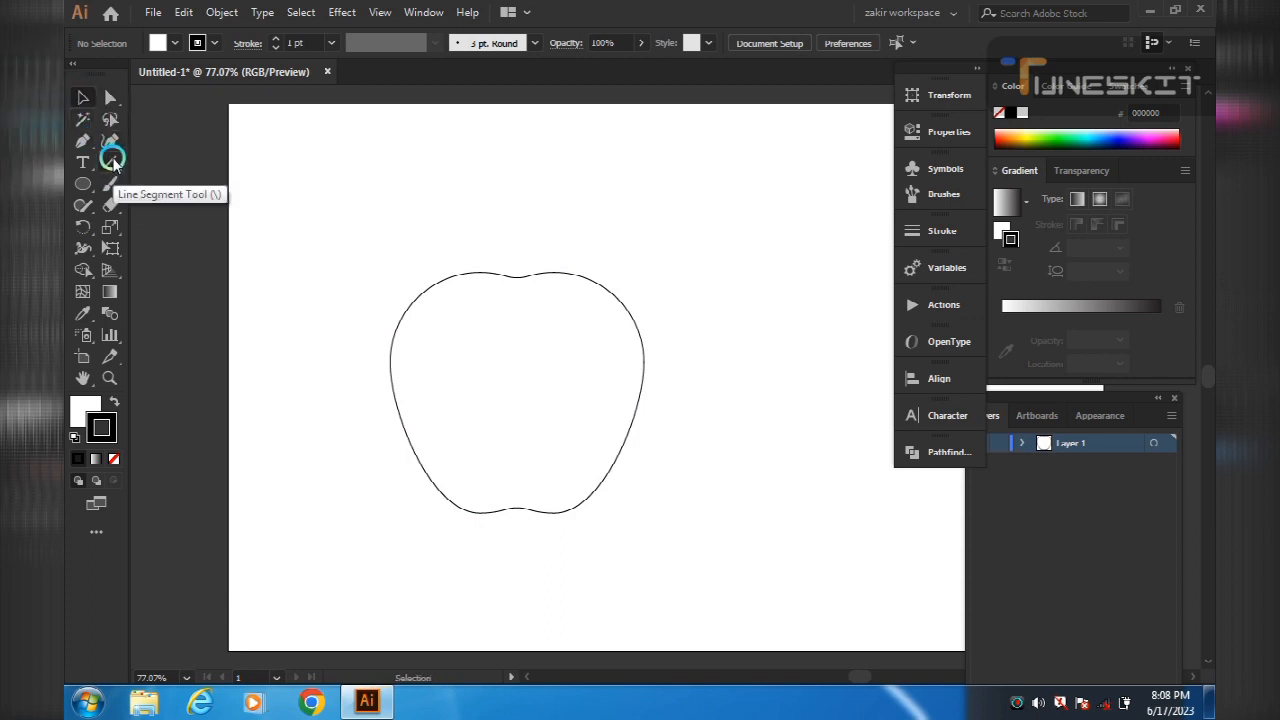
pyautogui.click(110, 161)
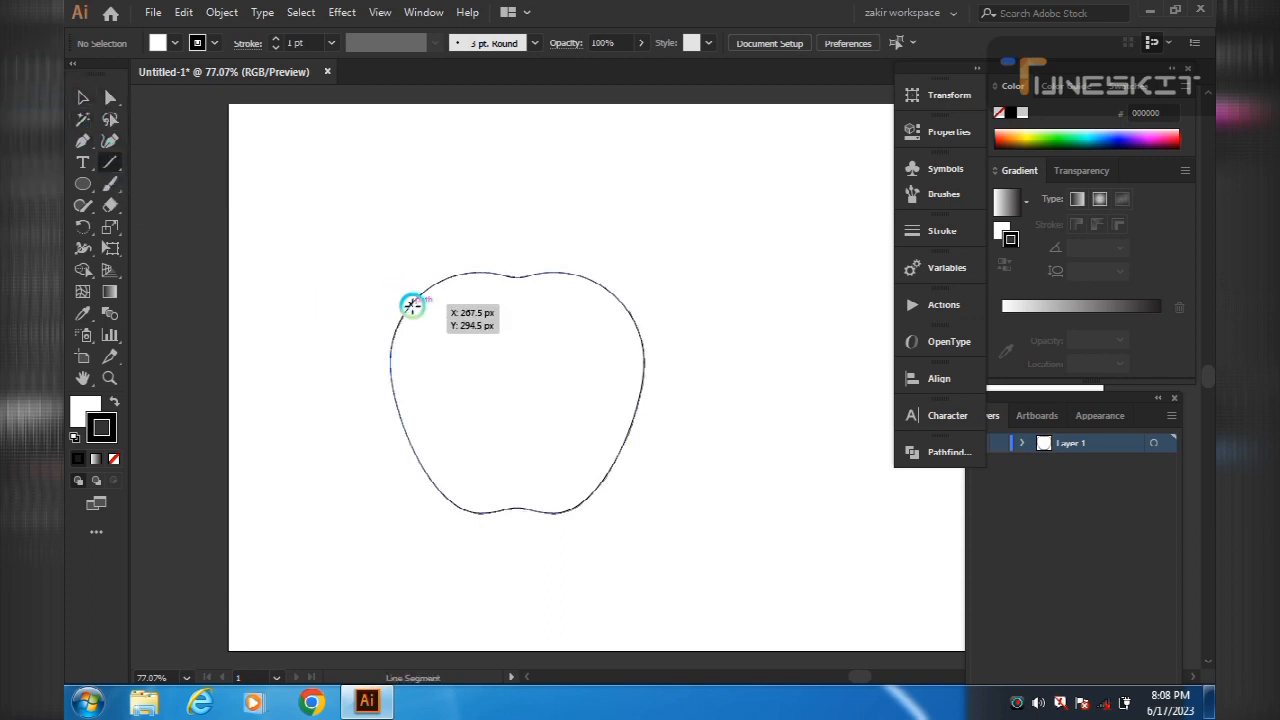
pyautogui.moveTo(340, 303); pyautogui.dragTo(727, 314)
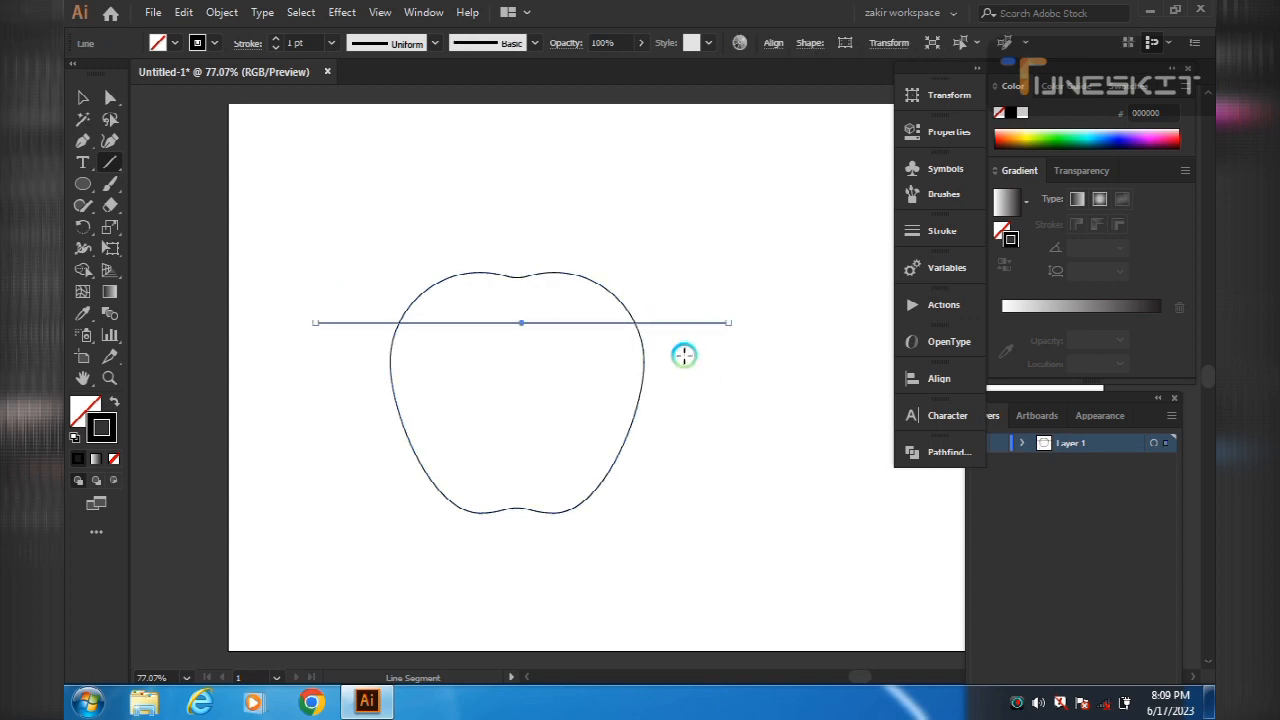
# - Copy the line a short distance below itself and repeat the copy until five lines cross the apple
pyautogui.press('v')
pyautogui.moveTo(468, 324); pyautogui.dragTo(470, 352)
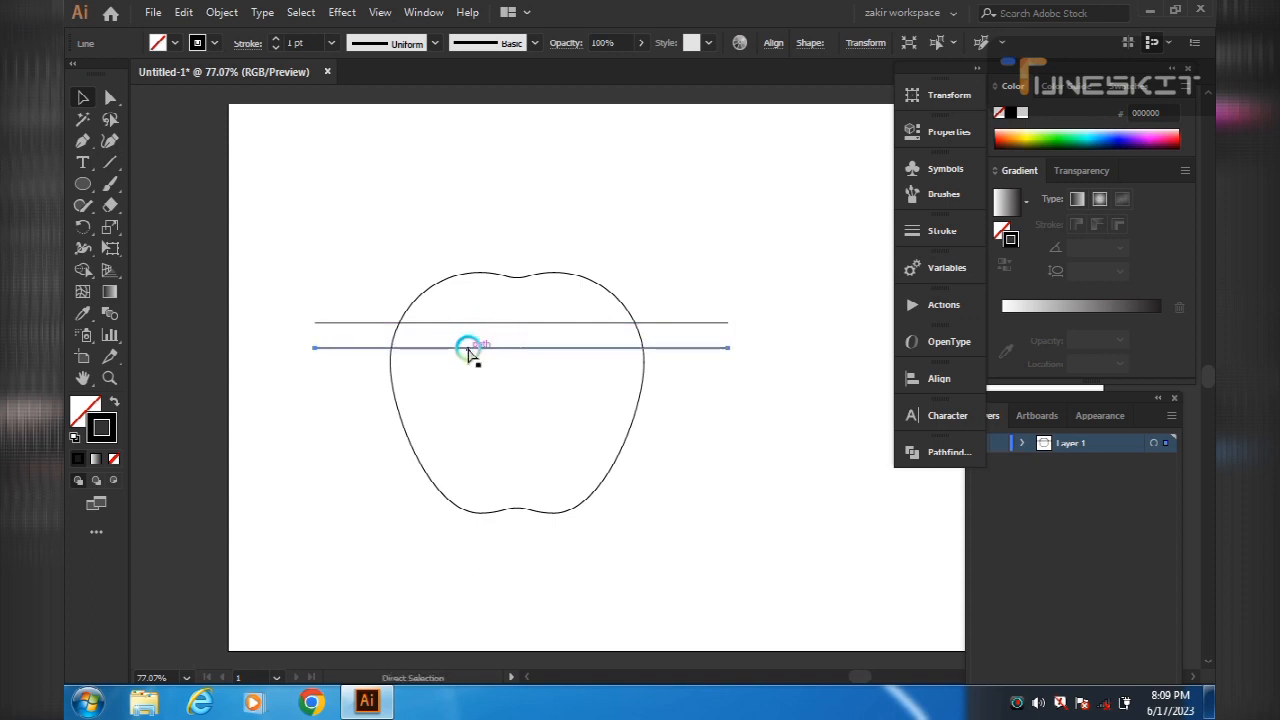
pyautogui.hotkey('ctrl', 'd')
pyautogui.hotkey('ctrl', 'd')
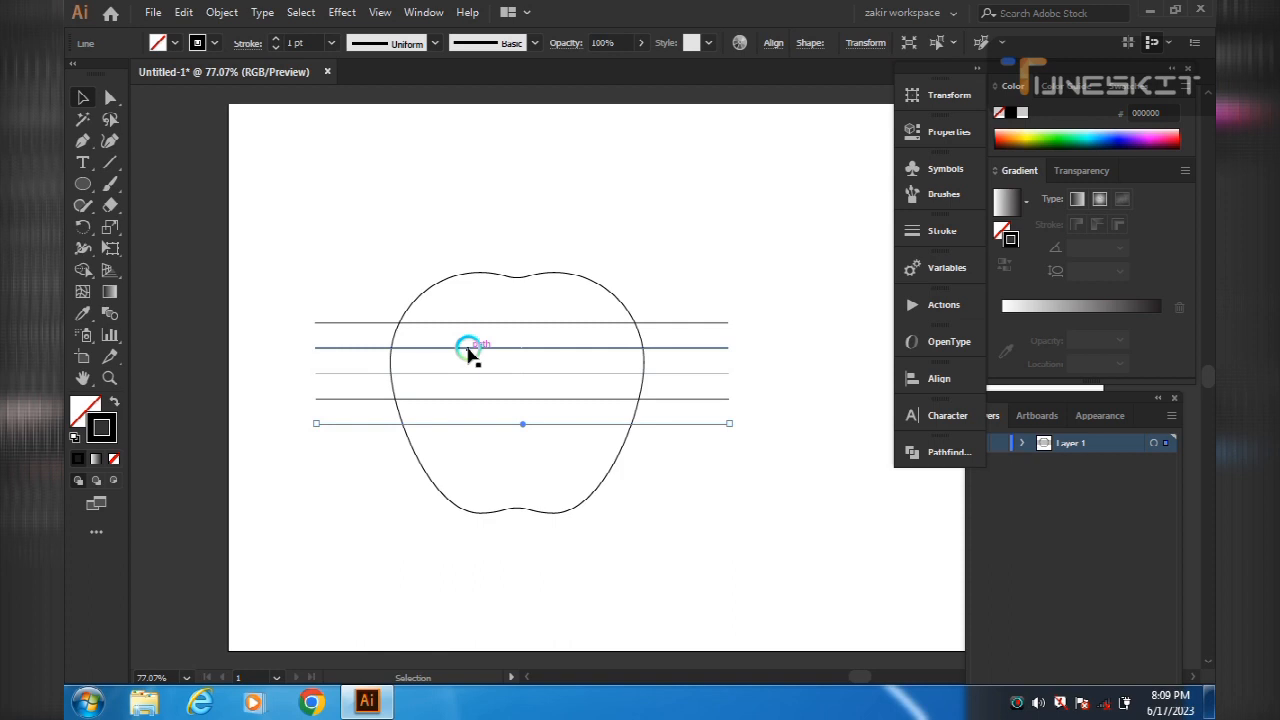
pyautogui.click(356, 527)
# - Copy a line onto the apple's bottom edge and another onto its top edge
pyautogui.click(438, 424)
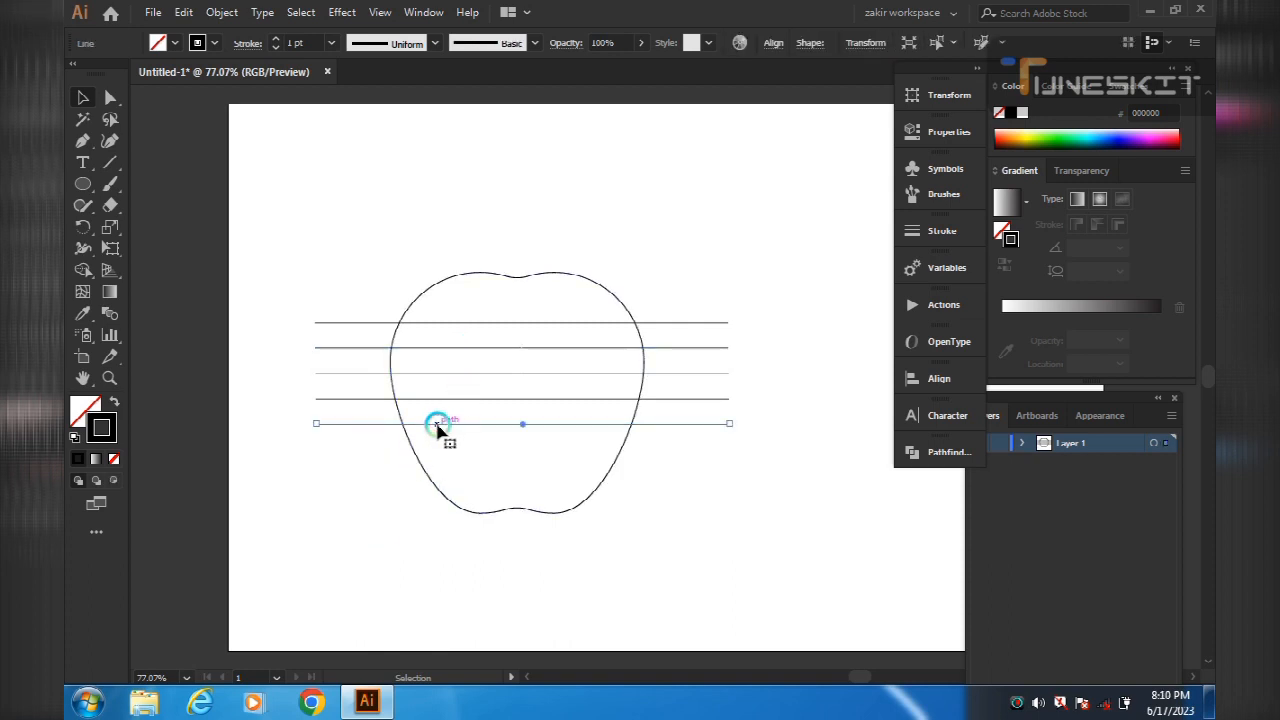
pyautogui.moveTo(440, 428); pyautogui.dragTo(464, 514)
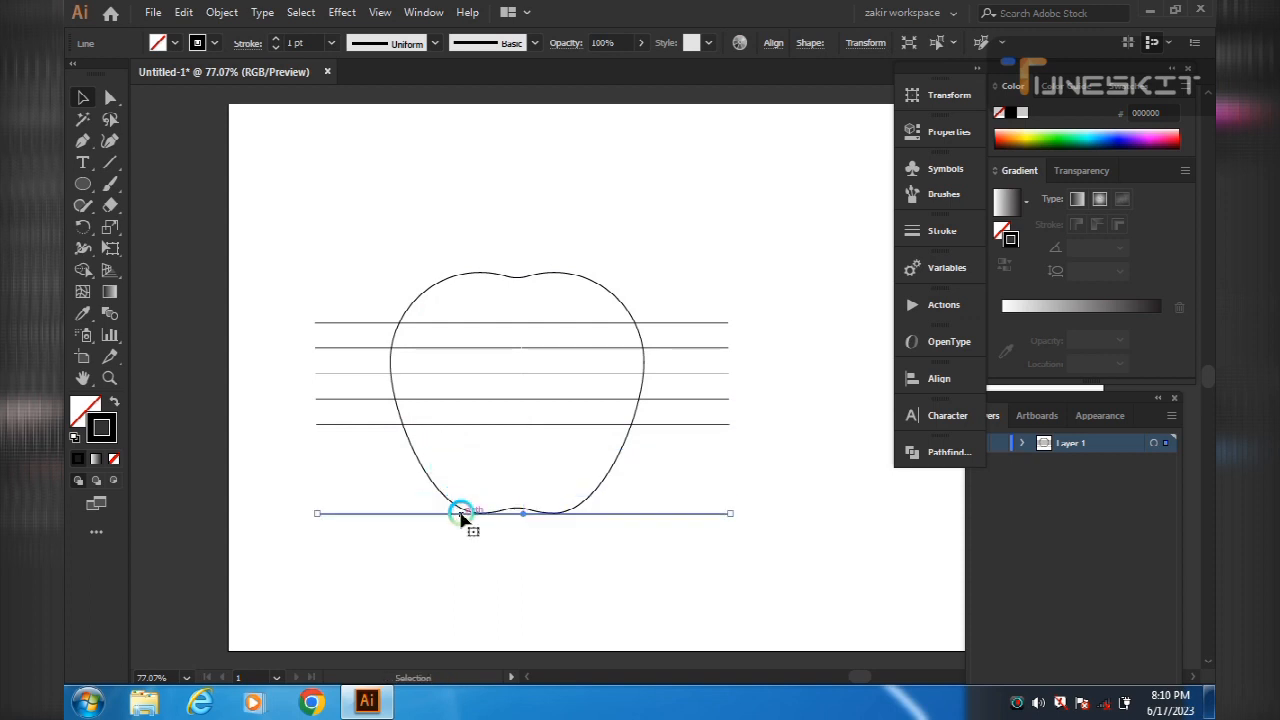
pyautogui.moveTo(480, 366); pyautogui.dragTo(557, 272)
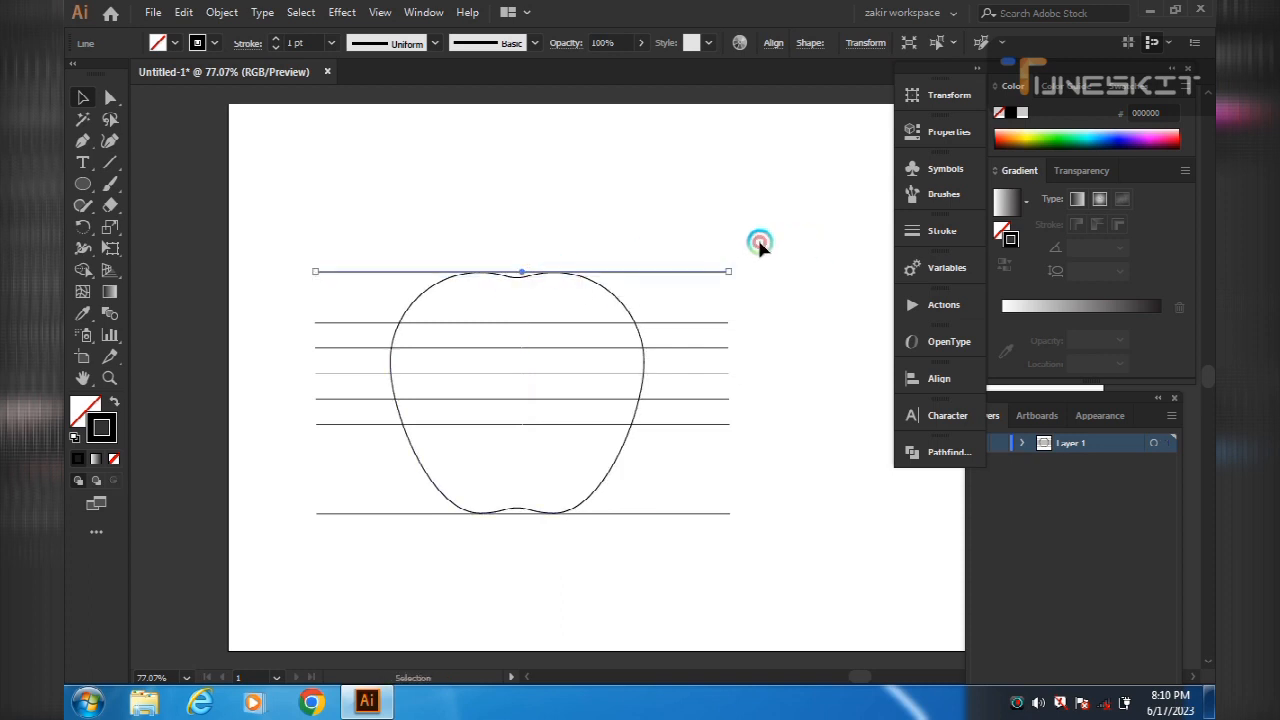
# - Distribute all seven horizontal lines evenly by their vertical centres
pyautogui.moveTo(759, 241); pyautogui.dragTo(669, 528)
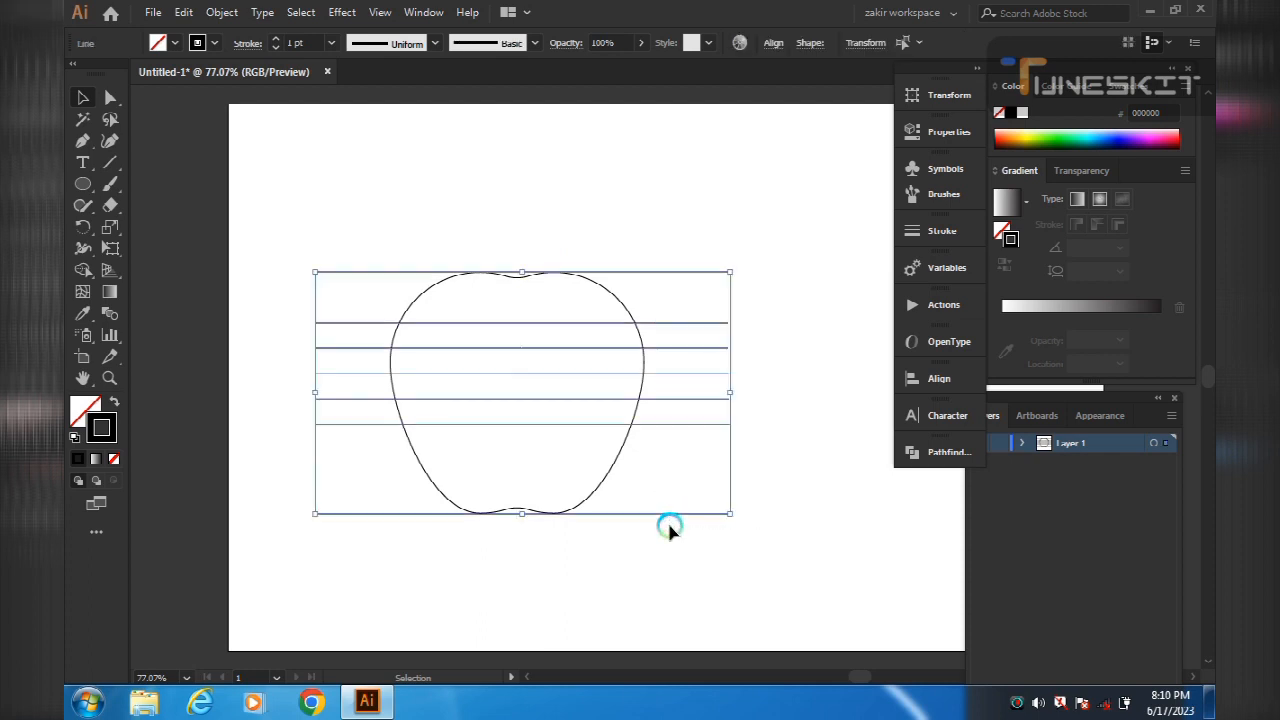
pyautogui.click(933, 376)
pyautogui.click(737, 475)
pyautogui.click(780, 286)
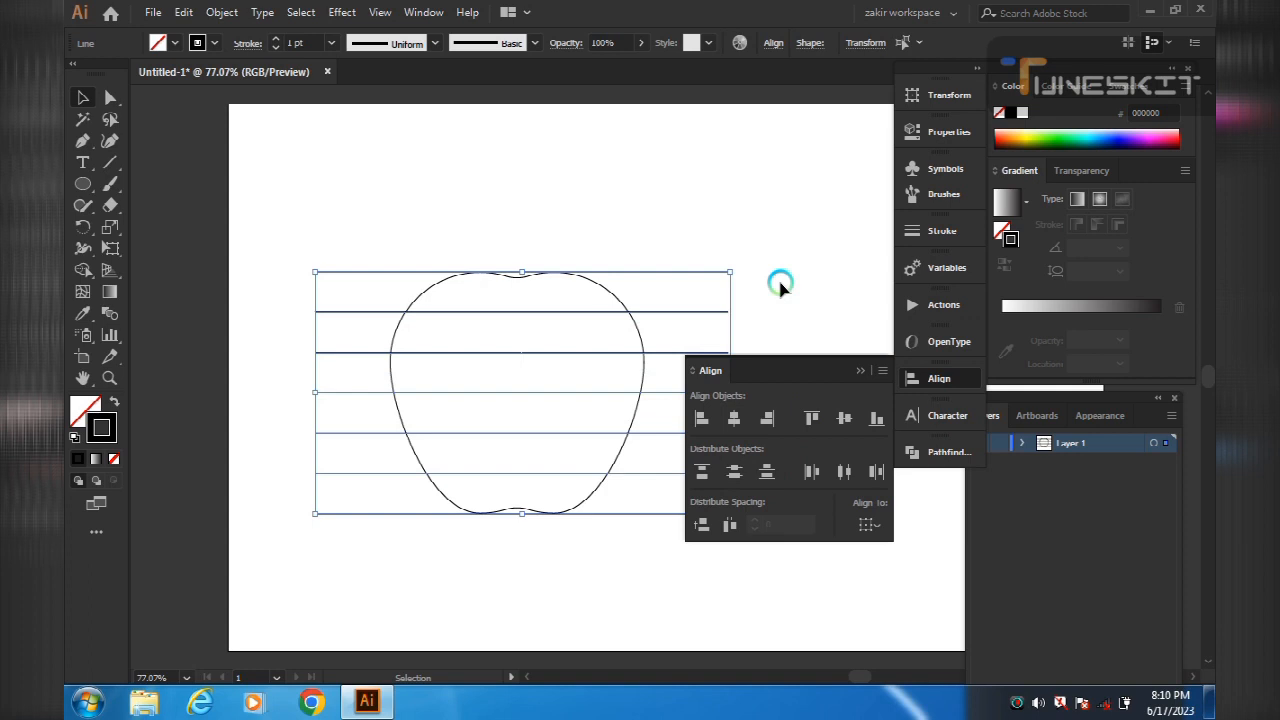
pyautogui.click(837, 356)
# - Divide the apple along the horizontal lines with Pathfinder Divide
pyautogui.click(407, 167)
pyautogui.moveTo(331, 312); pyautogui.dragTo(496, 545)
pyautogui.click(913, 463)
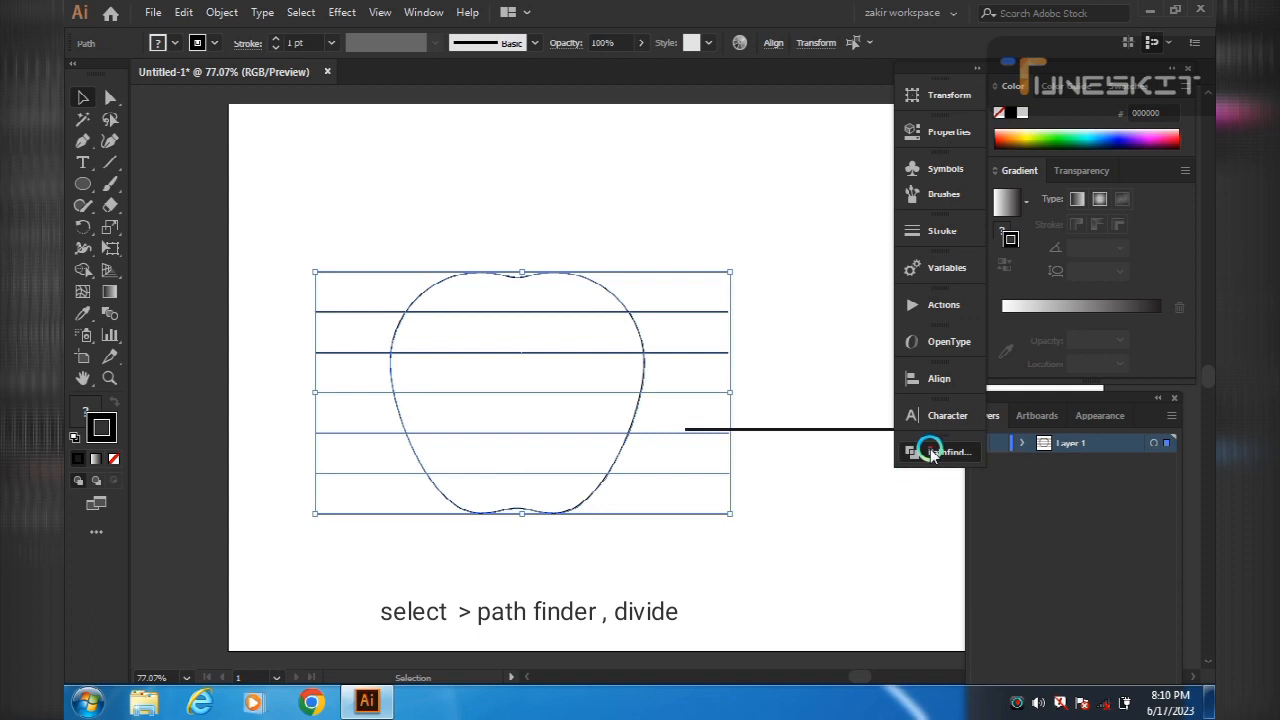
pyautogui.click(700, 540)
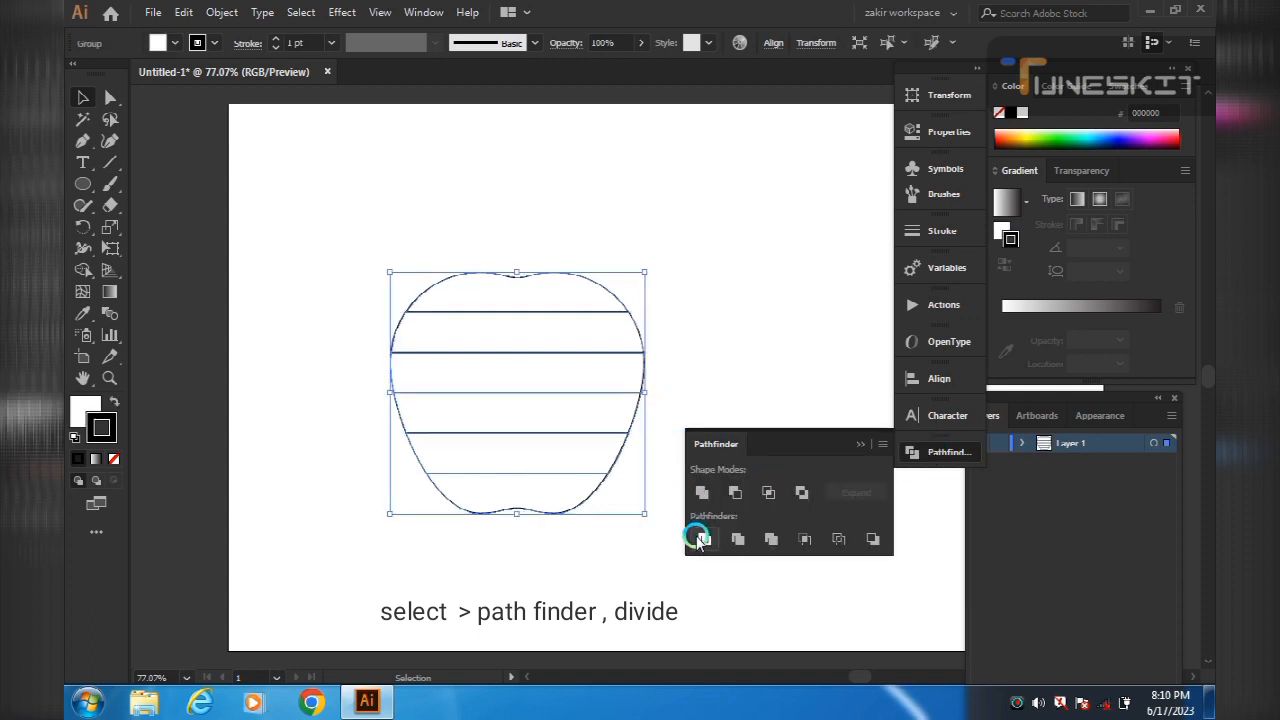
pyautogui.click(718, 323)
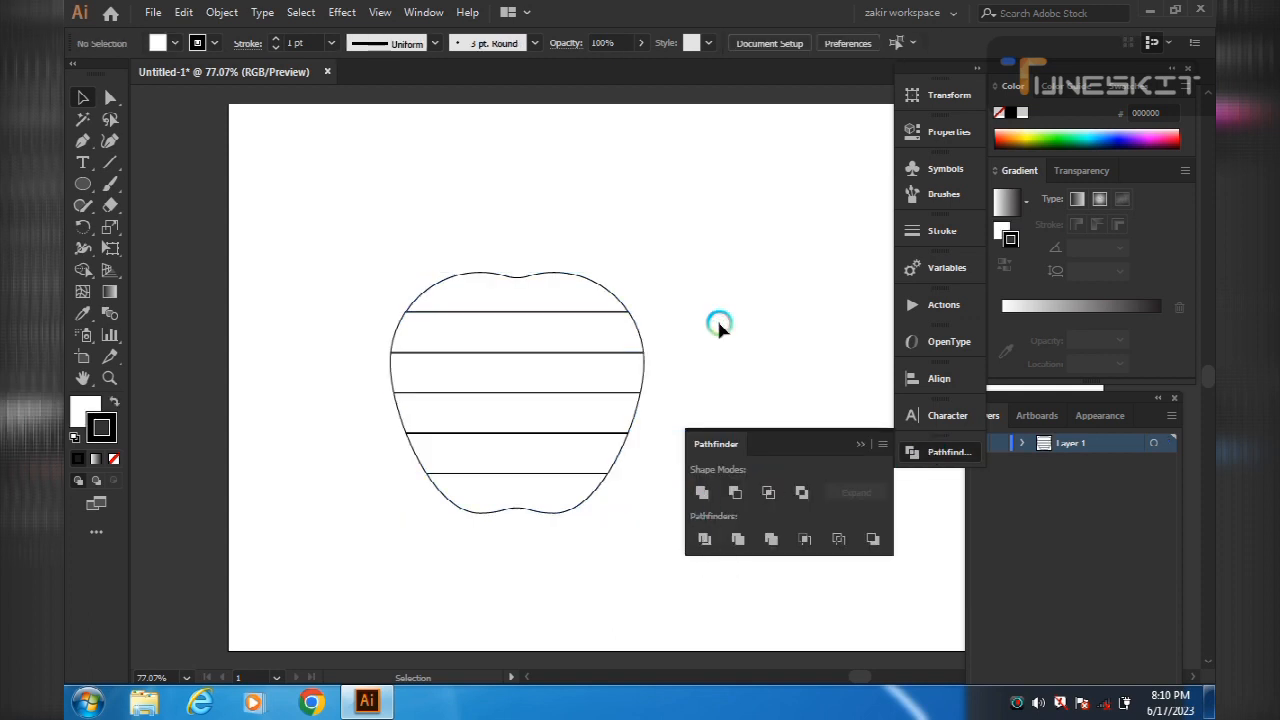
# - Ungroup the divided apple into separate bands
pyautogui.click(578, 299)
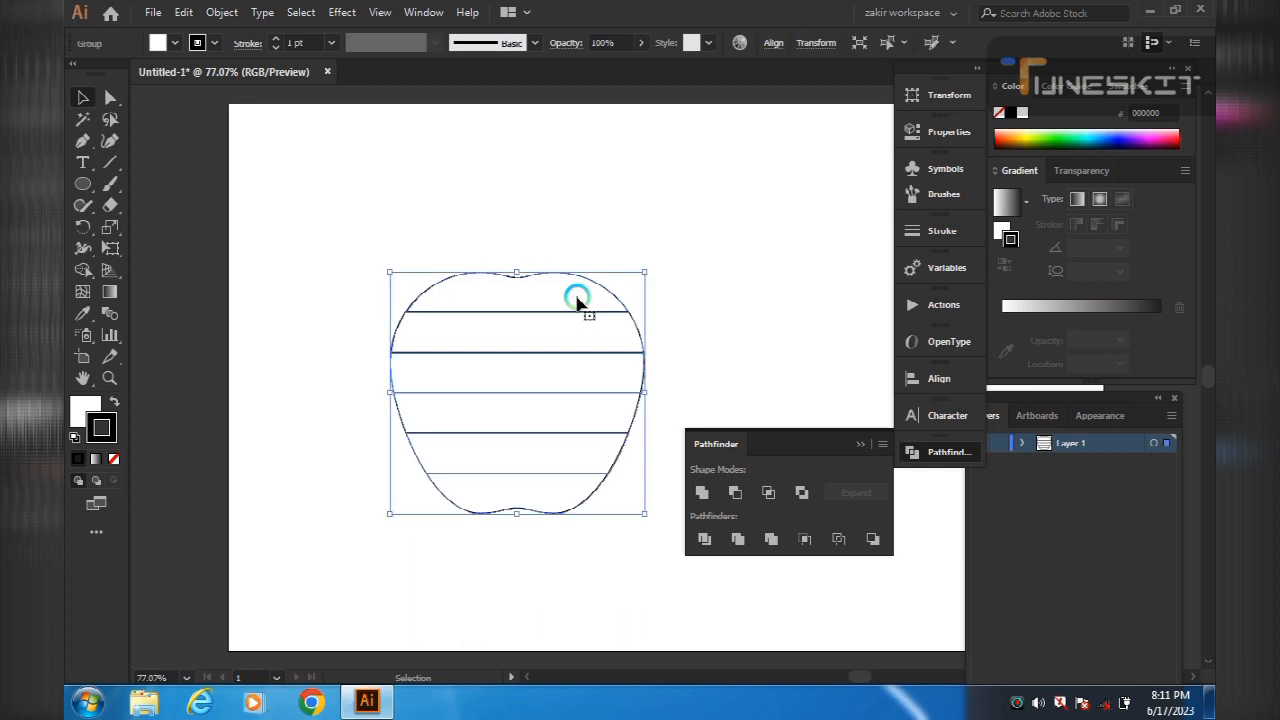
pyautogui.rightClick(577, 300)
pyautogui.click(620, 523)
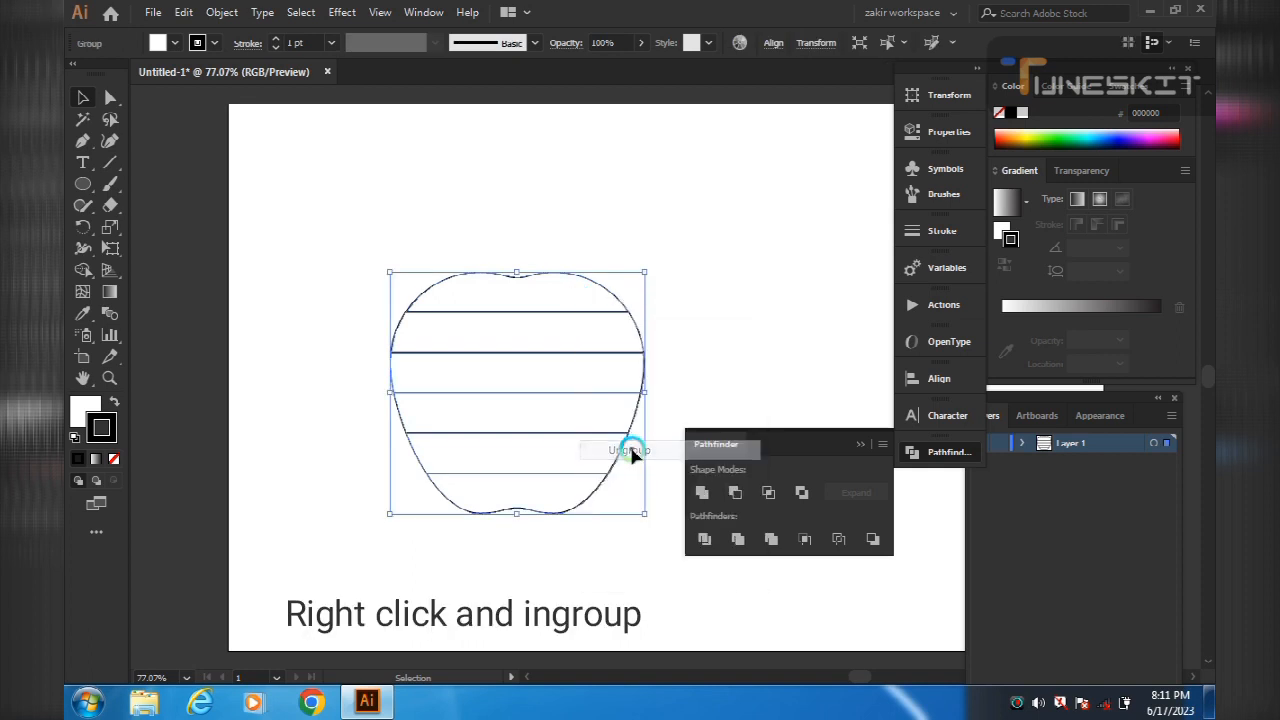
pyautogui.click(724, 325)
# - Remove the stroke from the apple's top band and fill it with bright green from the colour spectrum
pyautogui.click(589, 294)
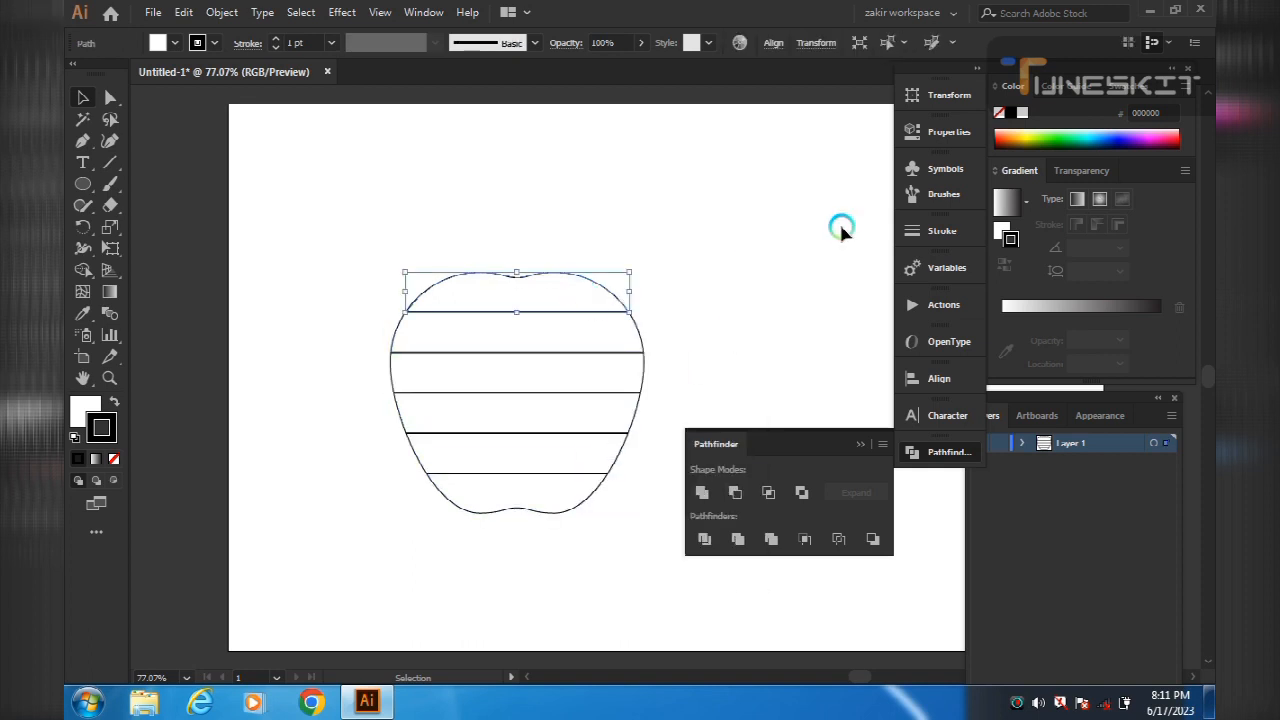
pyautogui.click(113, 458)
pyautogui.click(76, 415)
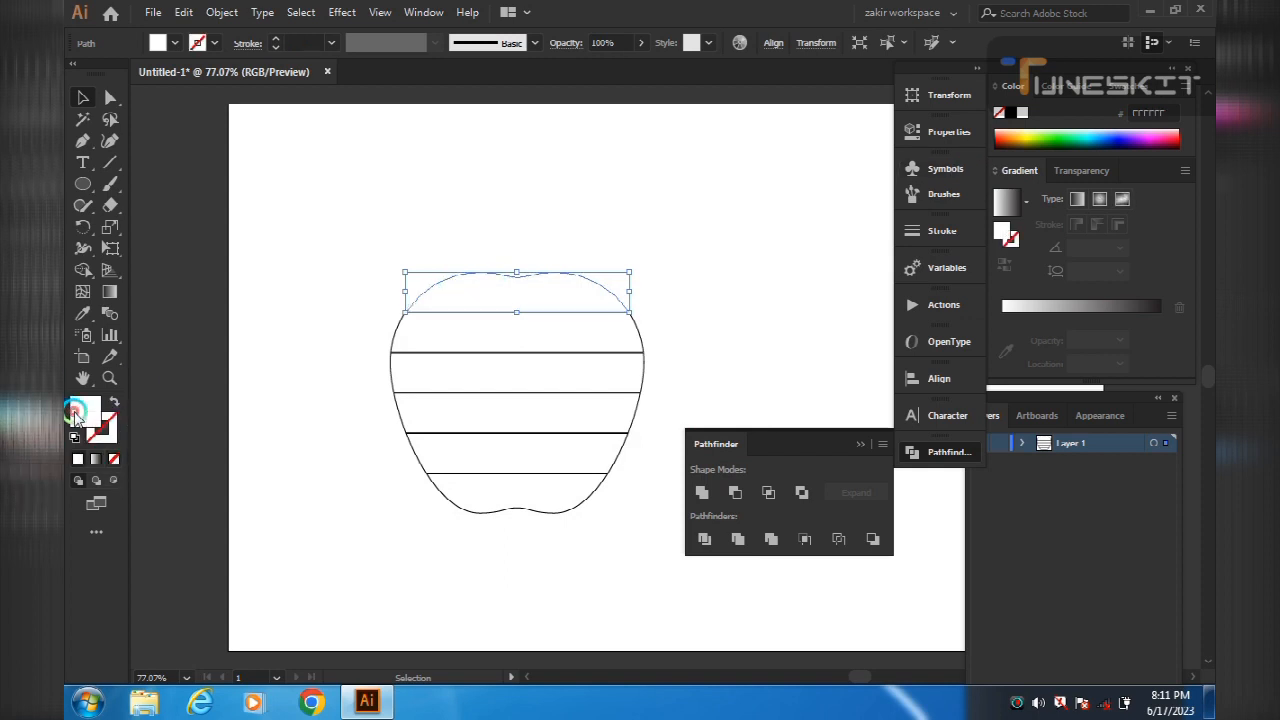
pyautogui.click(1054, 134)
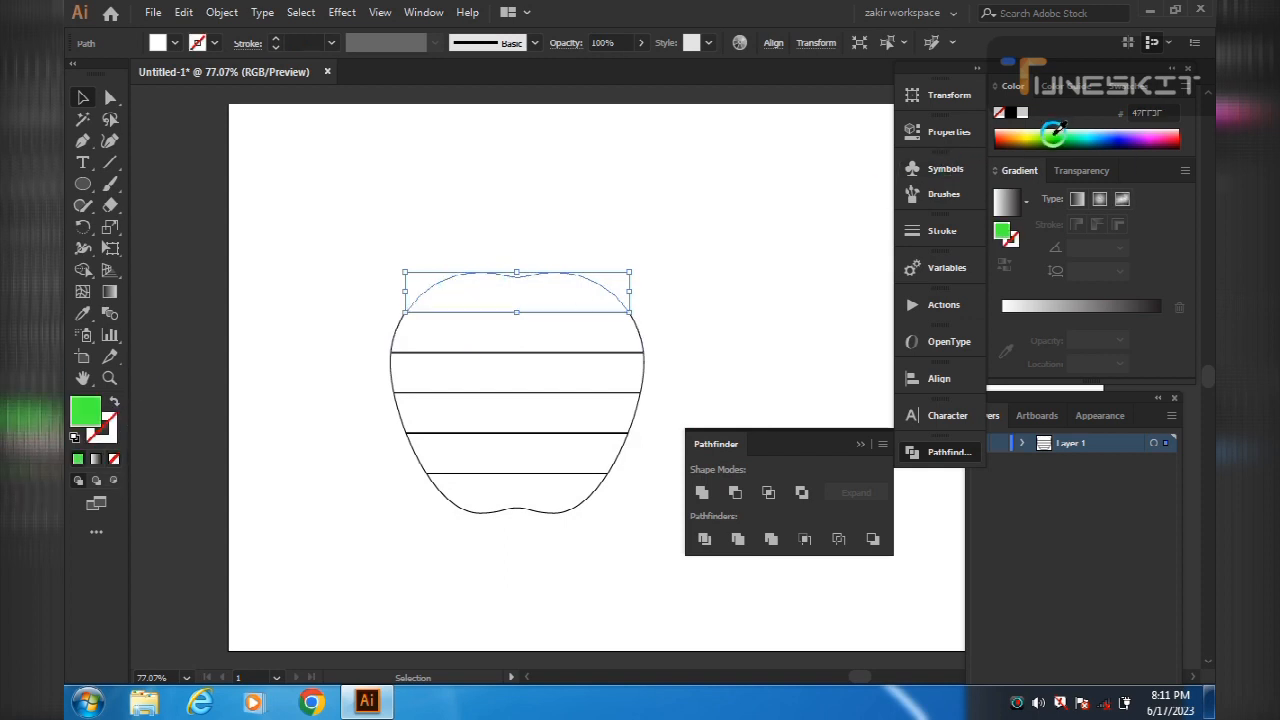
# - Remove the stroke from the second band and fill it with the yellow swatch
pyautogui.click(560, 342)
pyautogui.click(108, 432)
pyautogui.click(113, 458)
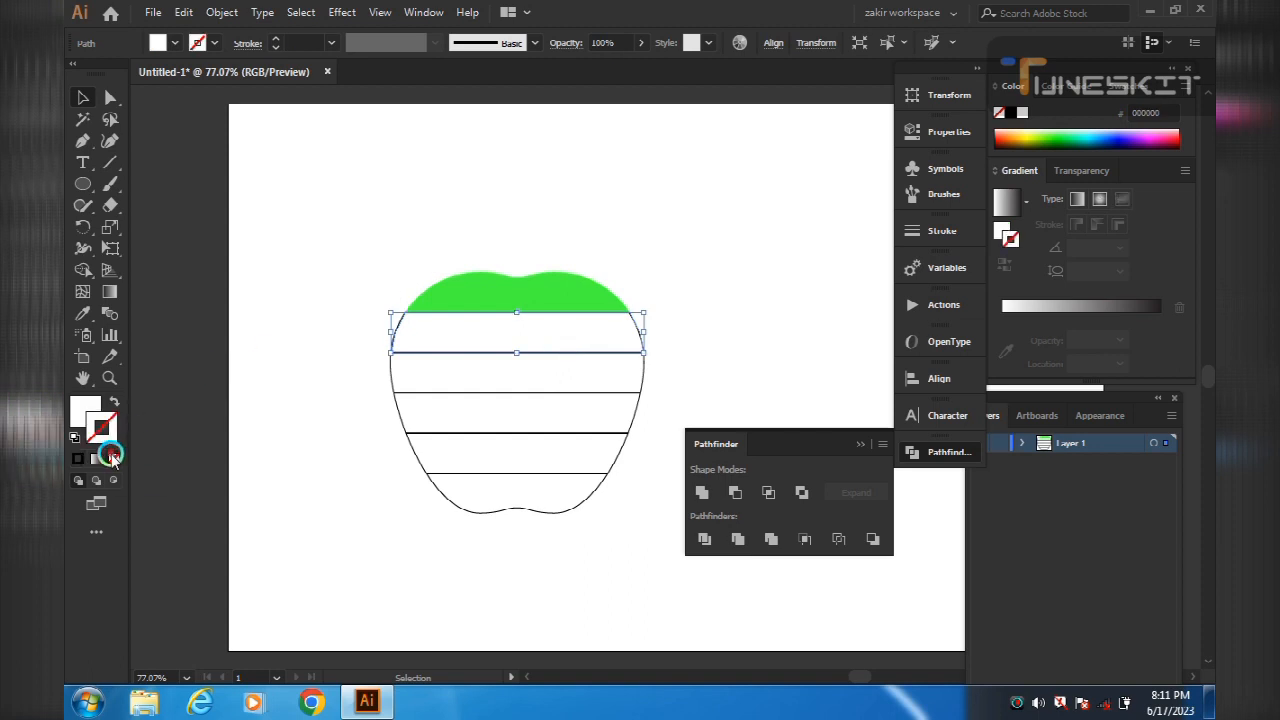
pyautogui.click(86, 409)
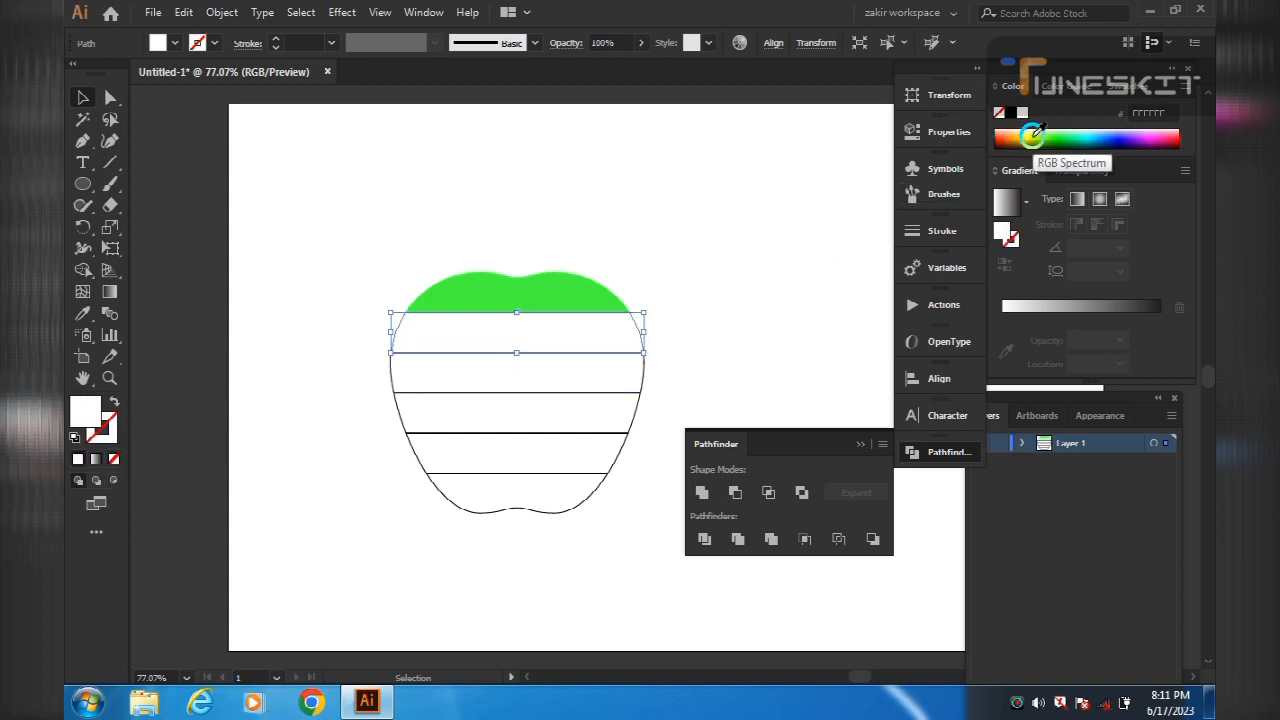
pyautogui.click(1126, 87)
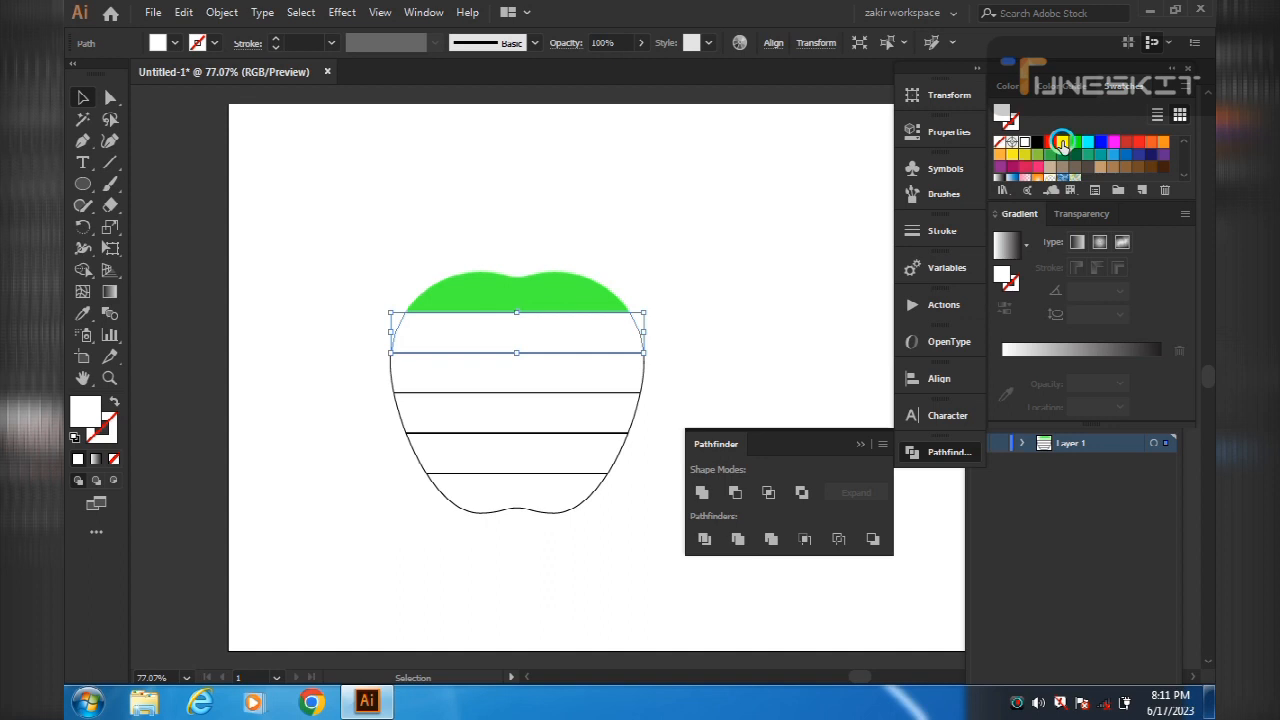
pyautogui.click(1062, 143)
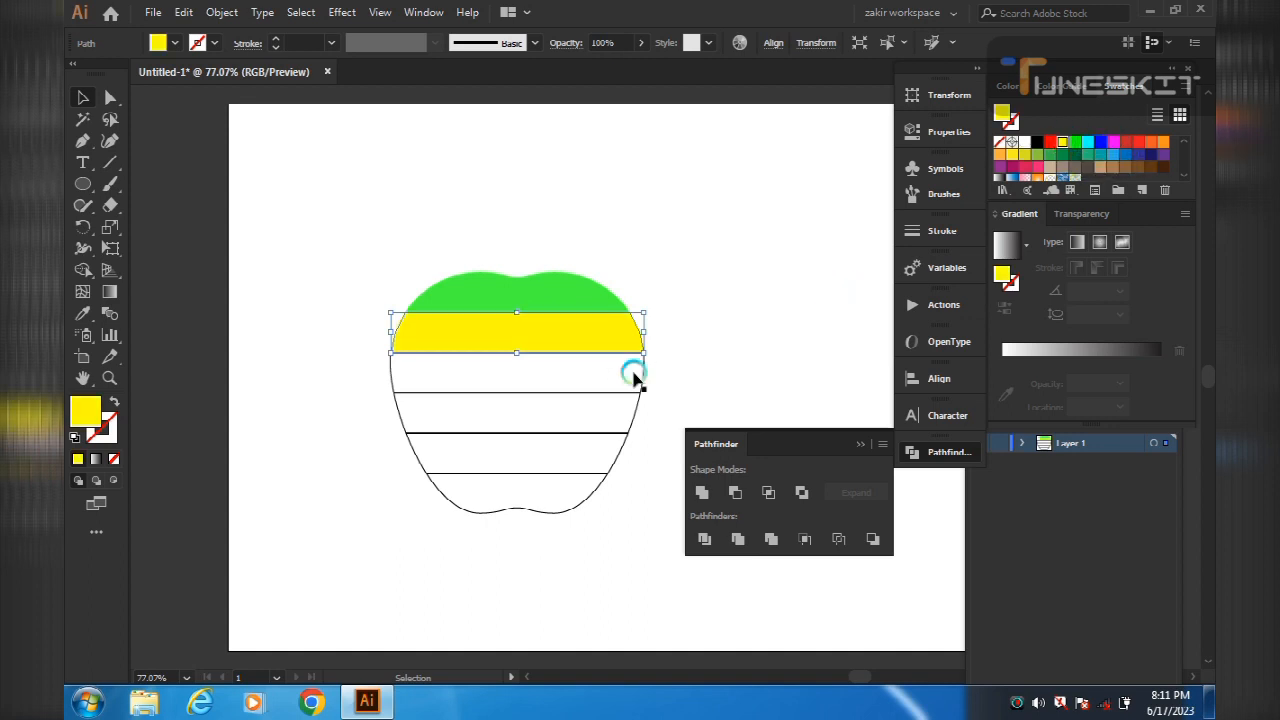
# - Remove the stroke from the third band and fill it with the red-orange swatch
pyautogui.click(634, 377)
pyautogui.click(84, 412)
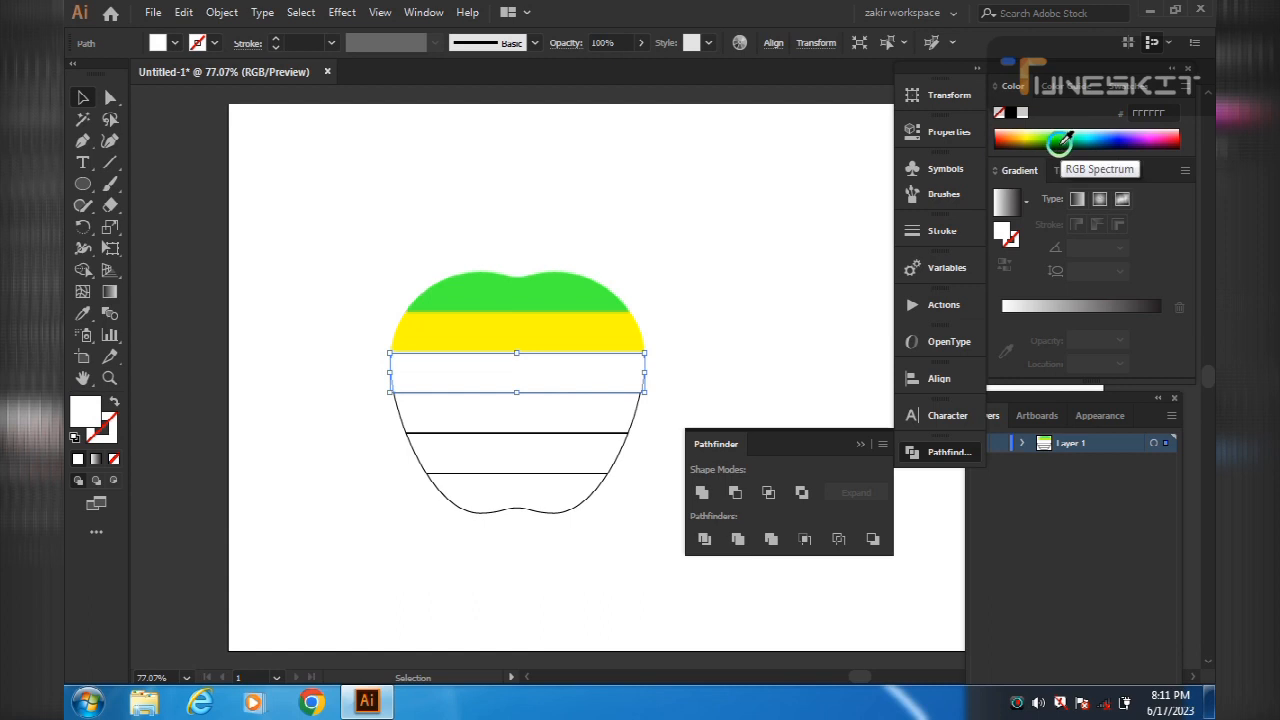
pyautogui.click(1130, 86)
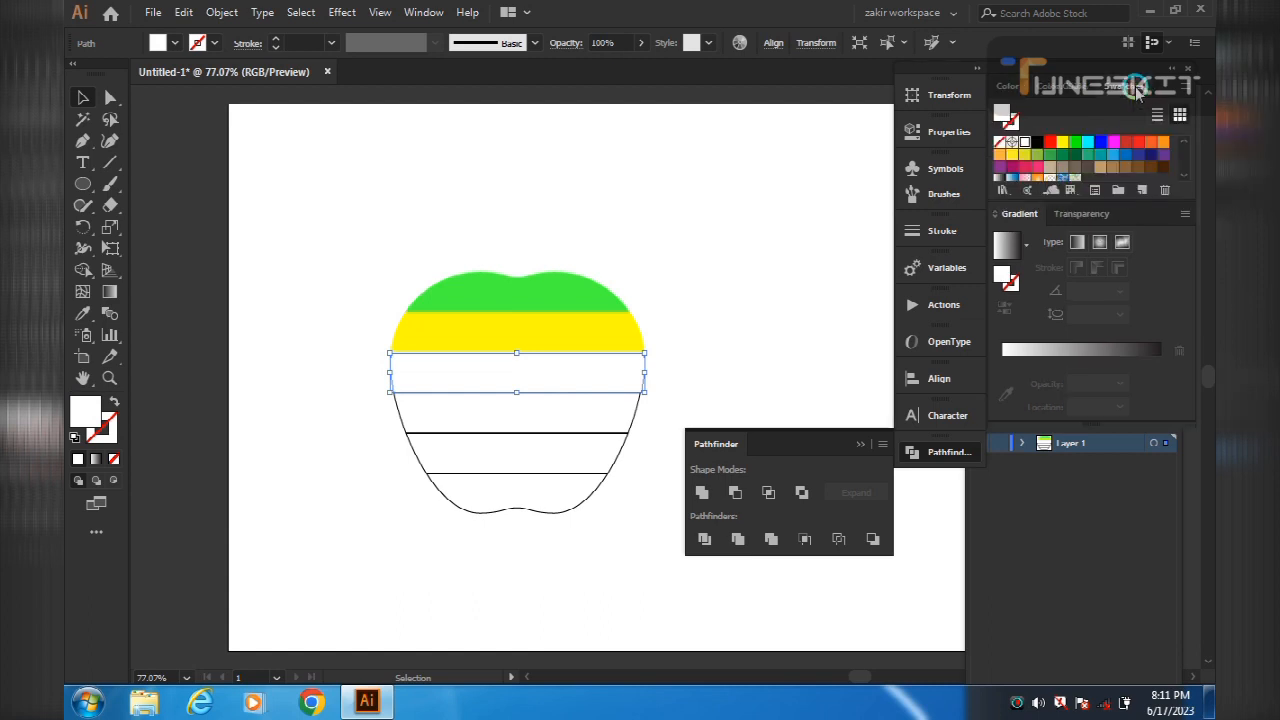
pyautogui.click(1151, 143)
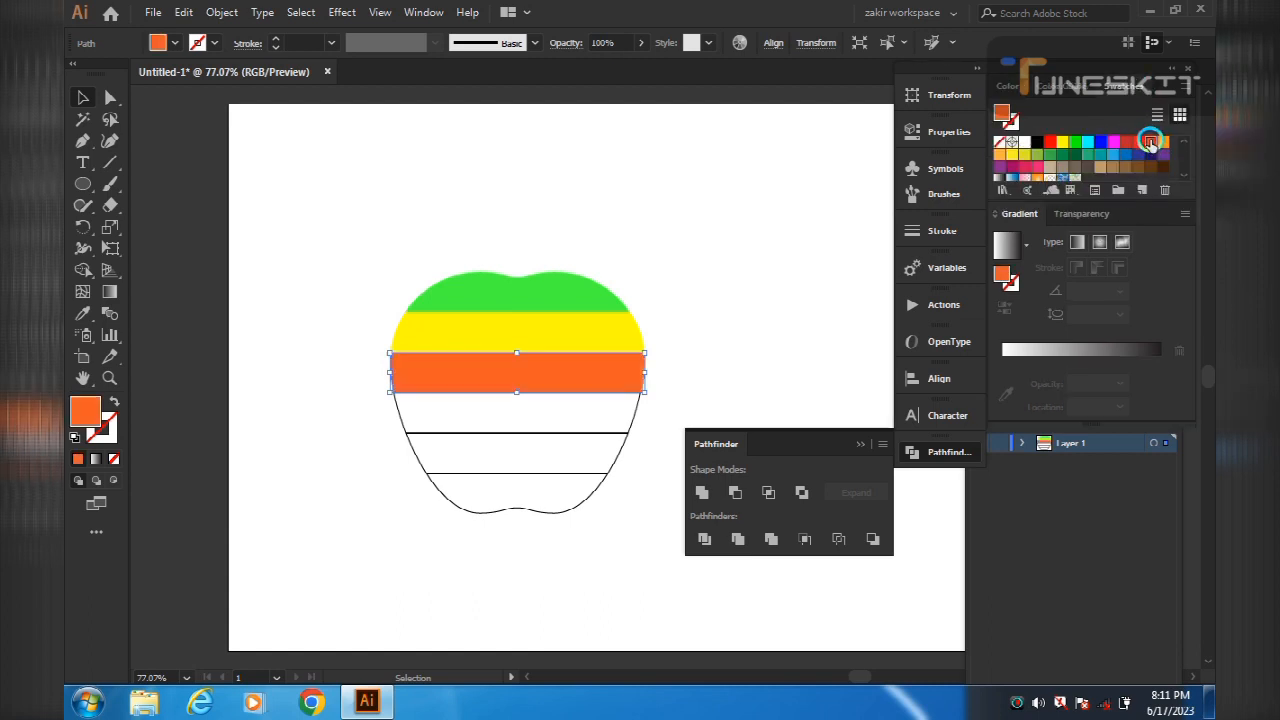
# - Remove the stroke from the fourth band and fill it with the light orange swatch
pyautogui.click(549, 412)
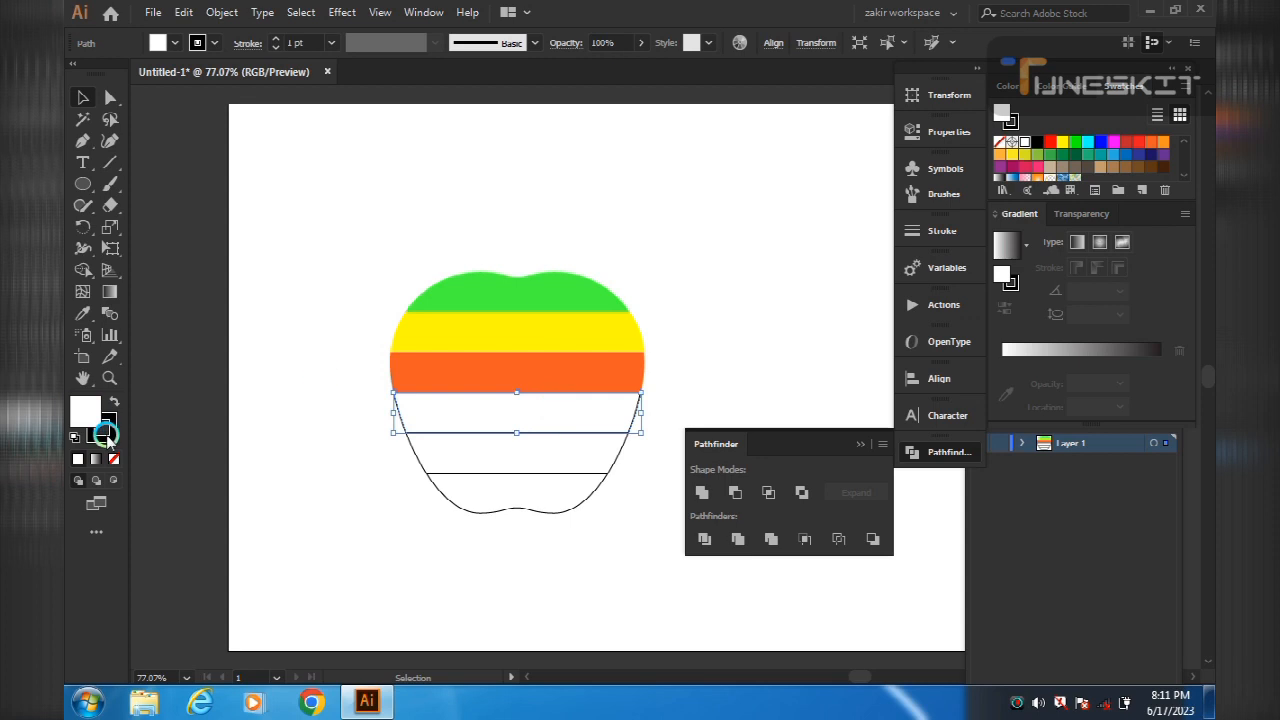
pyautogui.click(103, 428)
pyautogui.click(114, 458)
pyautogui.click(80, 404)
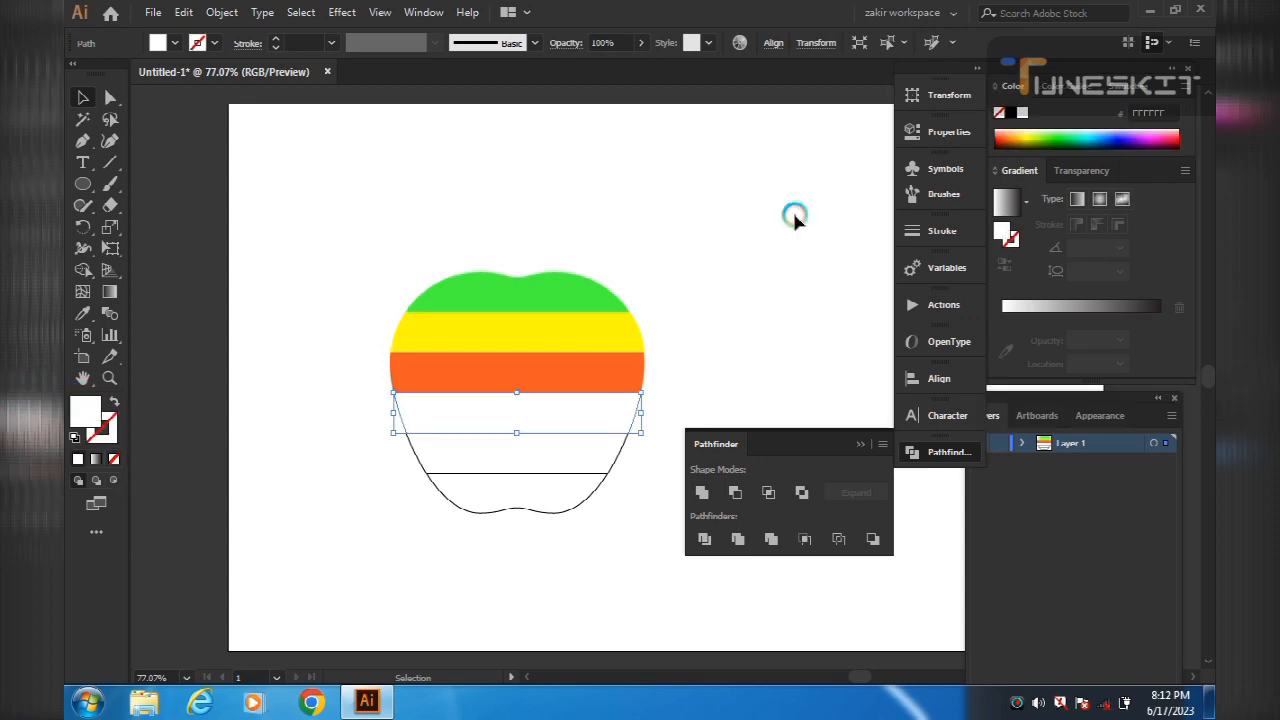
pyautogui.click(1128, 88)
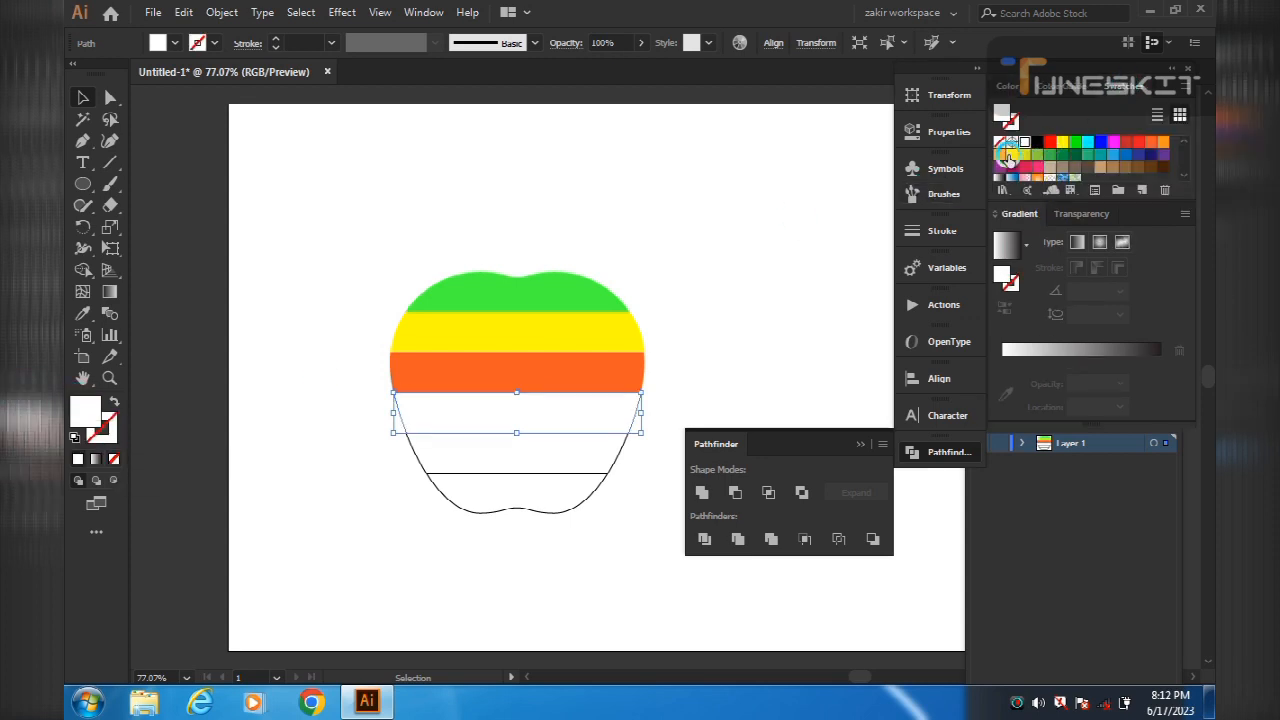
pyautogui.click(1163, 141)
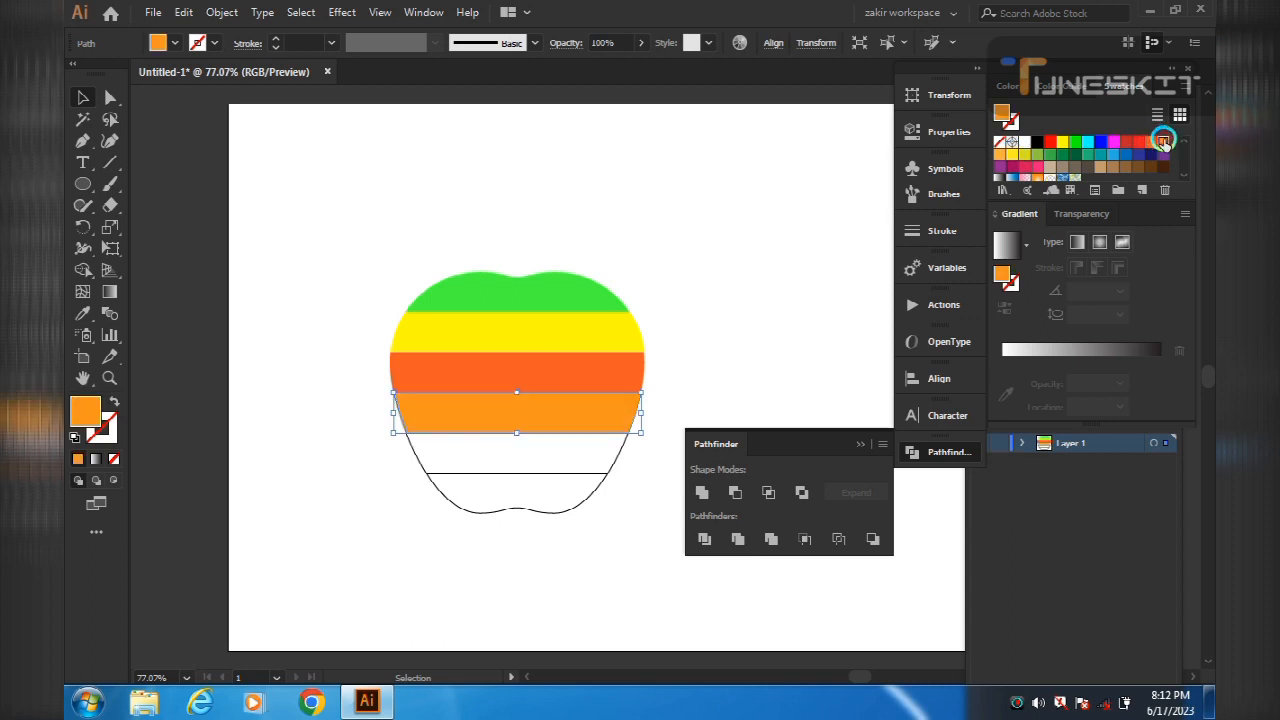
# - Remove the stroke from the fifth band and fill it with the purple swatch R=147 G=39 B=143
pyautogui.click(525, 458)
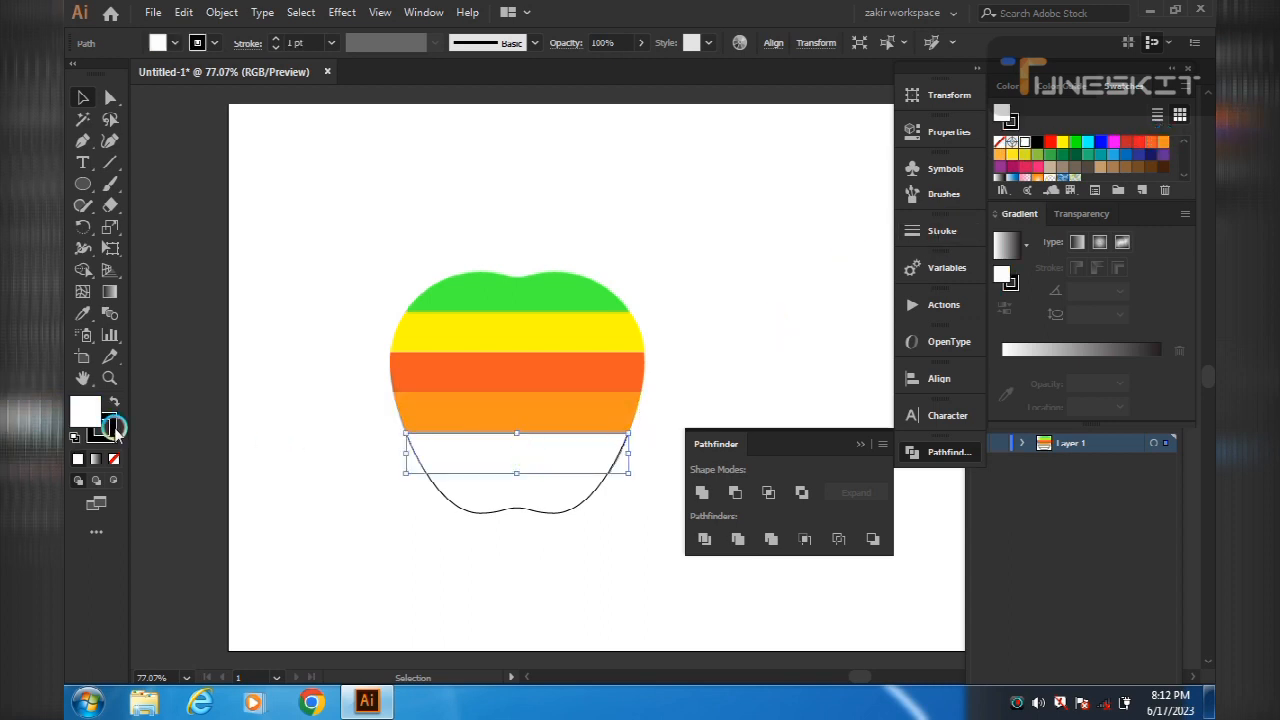
pyautogui.click(104, 428)
pyautogui.click(80, 413)
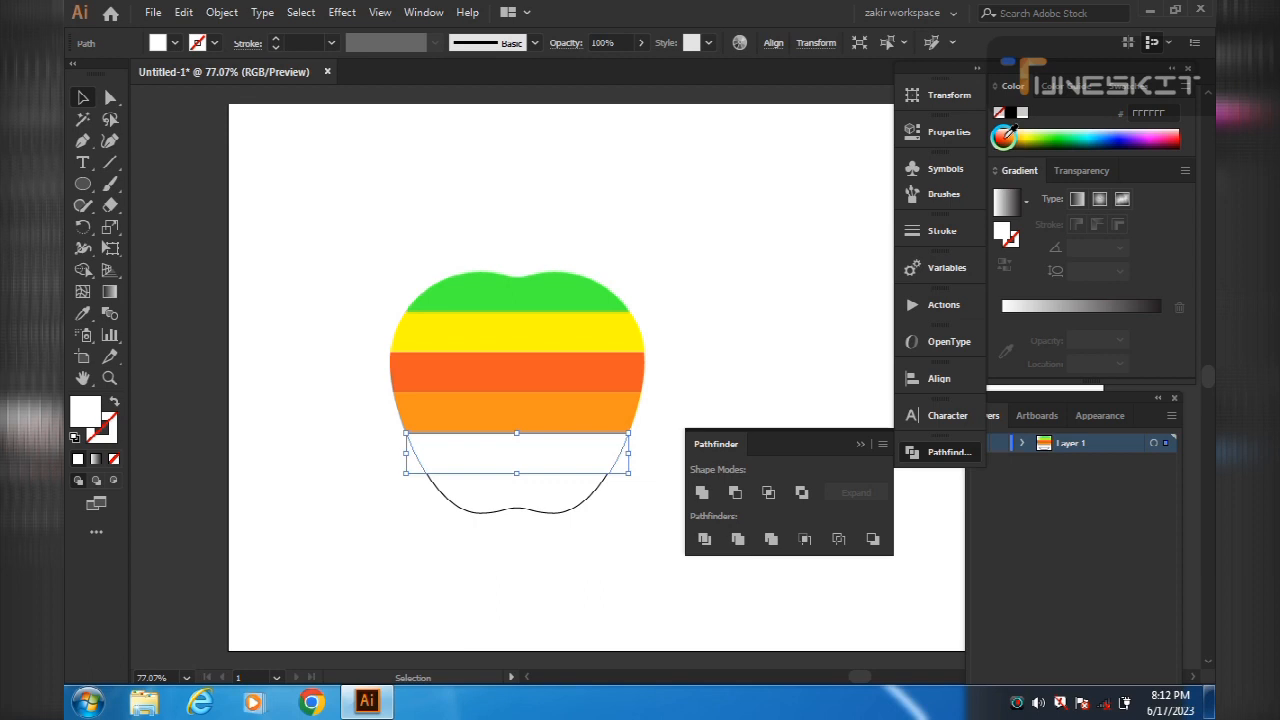
pyautogui.click(1119, 88)
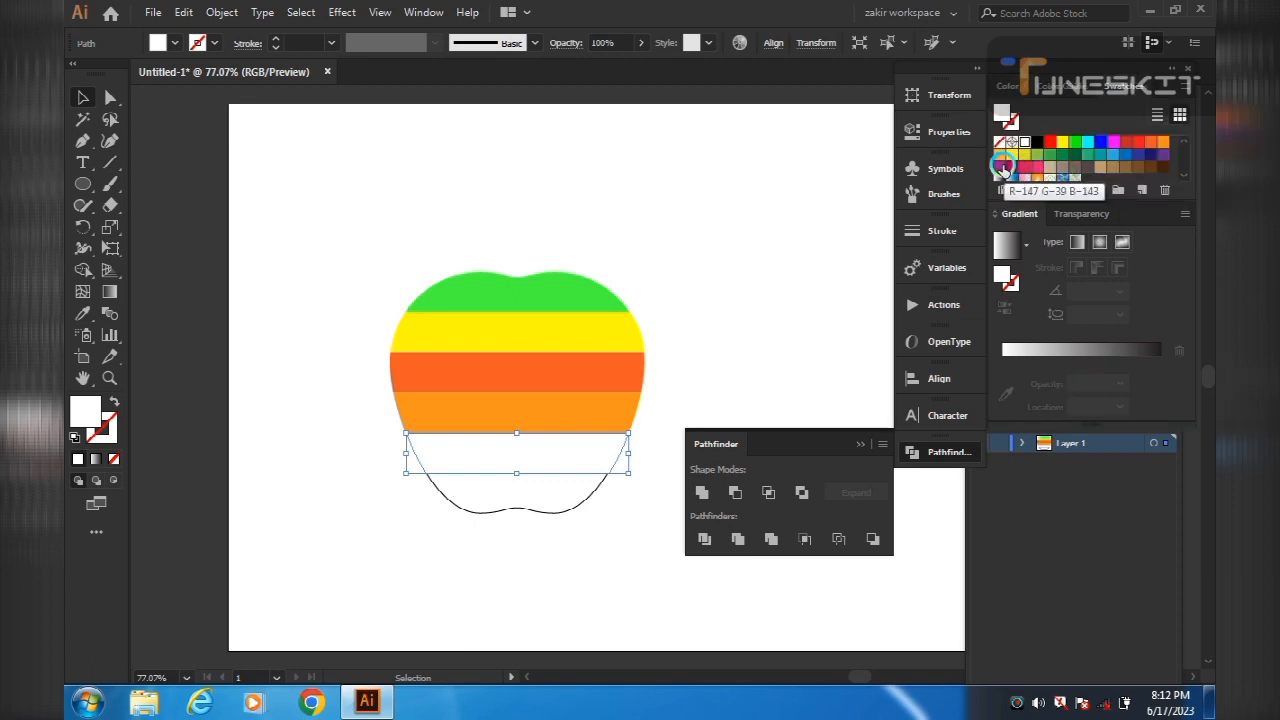
pyautogui.click(1002, 166)
# - Remove the stroke from the apple's bottom band and fill it with violet-blue from the colour spectrum
pyautogui.click(529, 500)
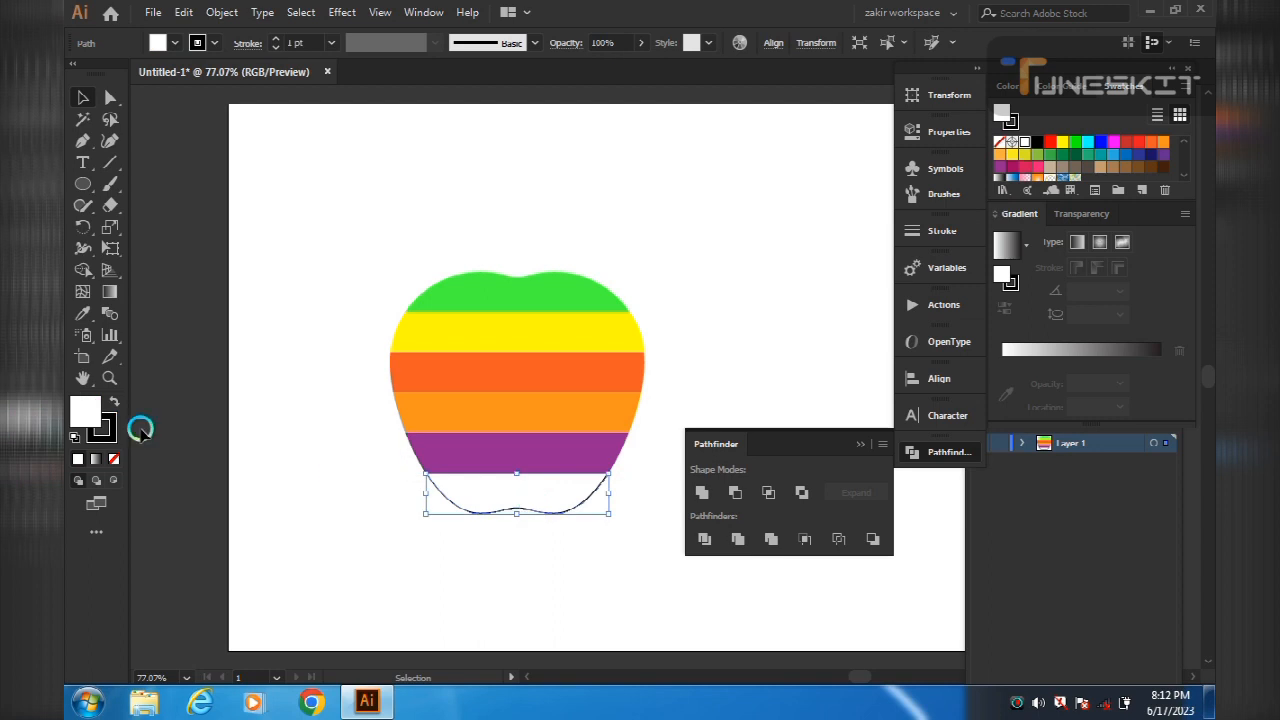
pyautogui.click(103, 426)
pyautogui.click(112, 458)
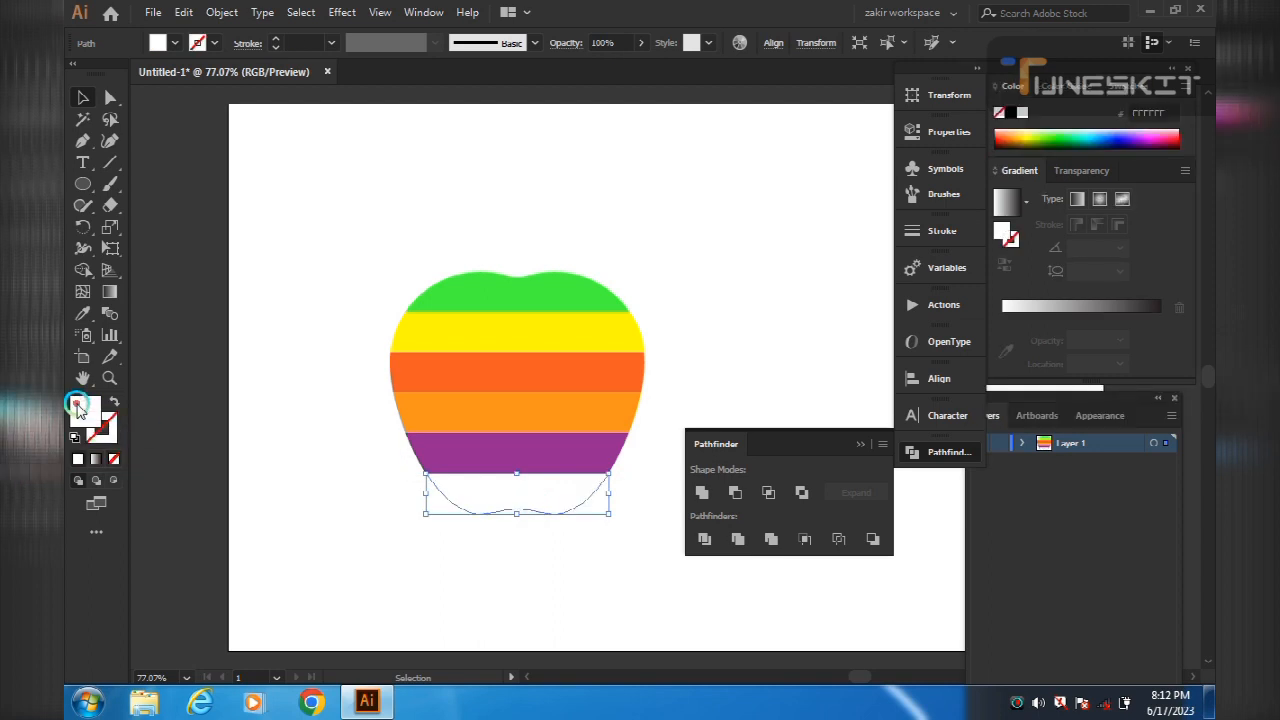
pyautogui.click(81, 408)
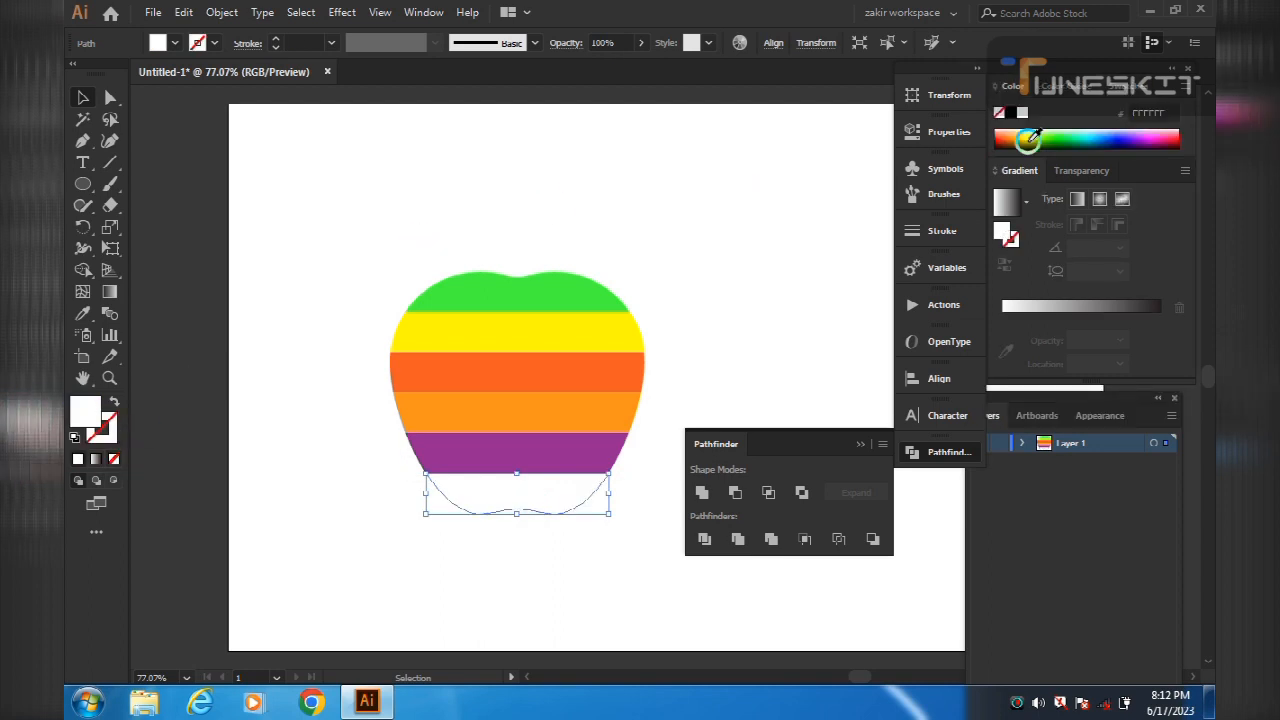
pyautogui.click(1092, 135)
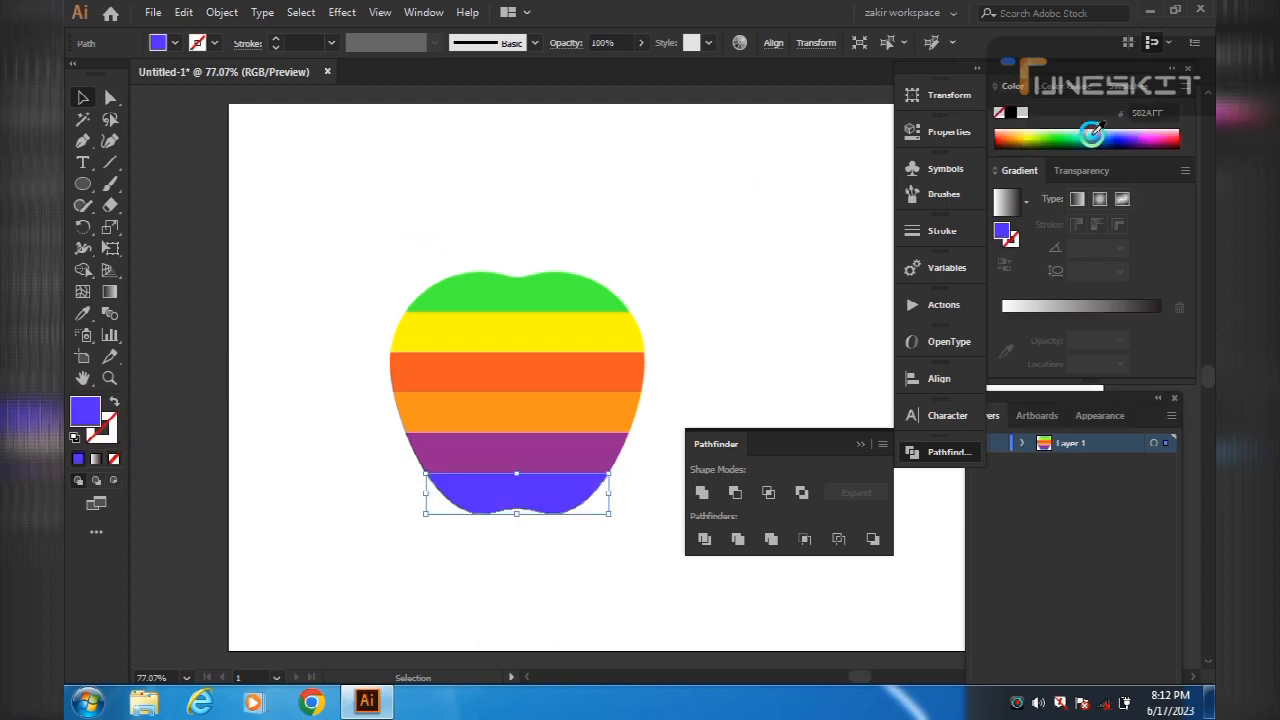
pyautogui.click(761, 258)
pyautogui.click(858, 444)
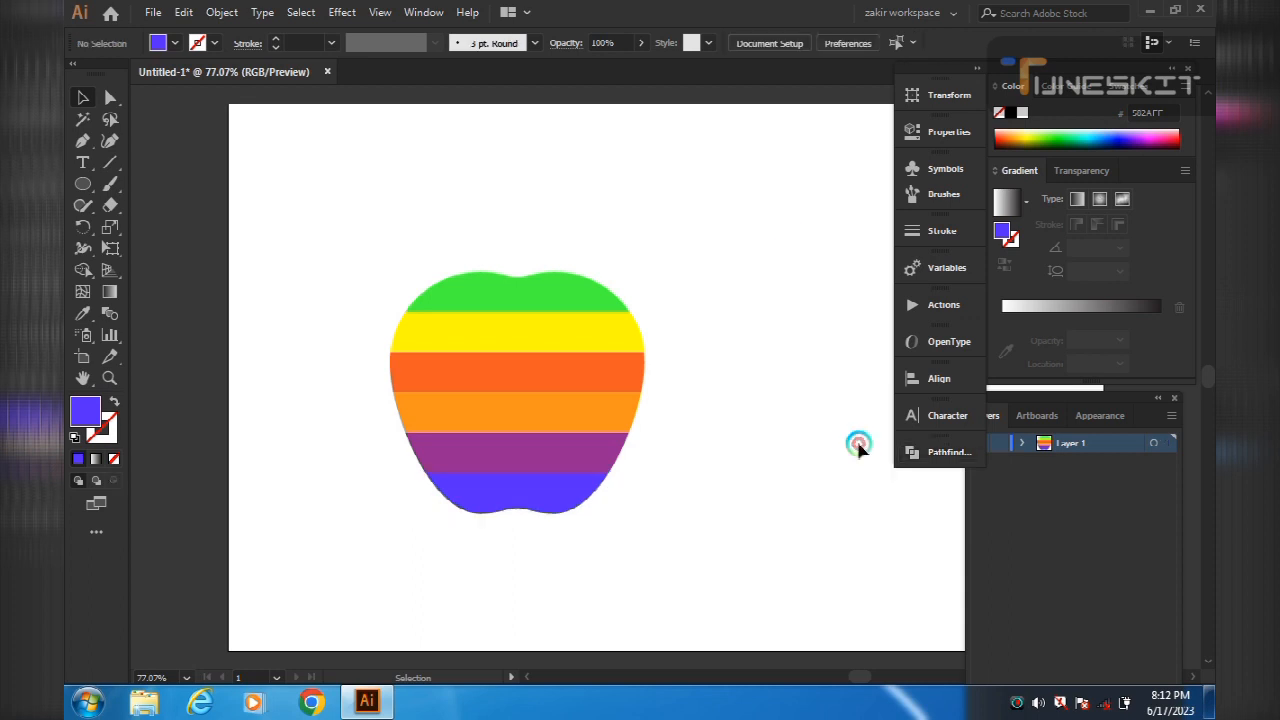
# - Draw a small upright ellipse above the apple with no fill and a dark green stroke from the colour spectrum
pyautogui.click(83, 184)
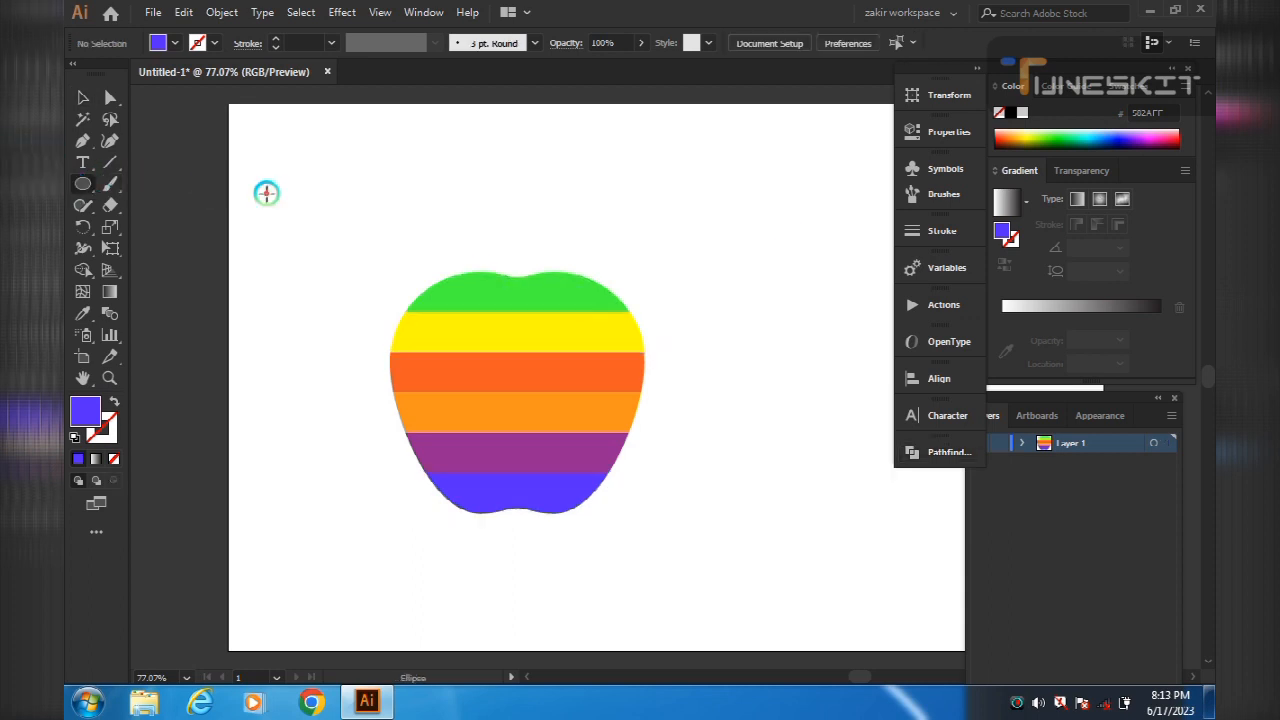
pyautogui.moveTo(447, 141); pyautogui.dragTo(490, 208)
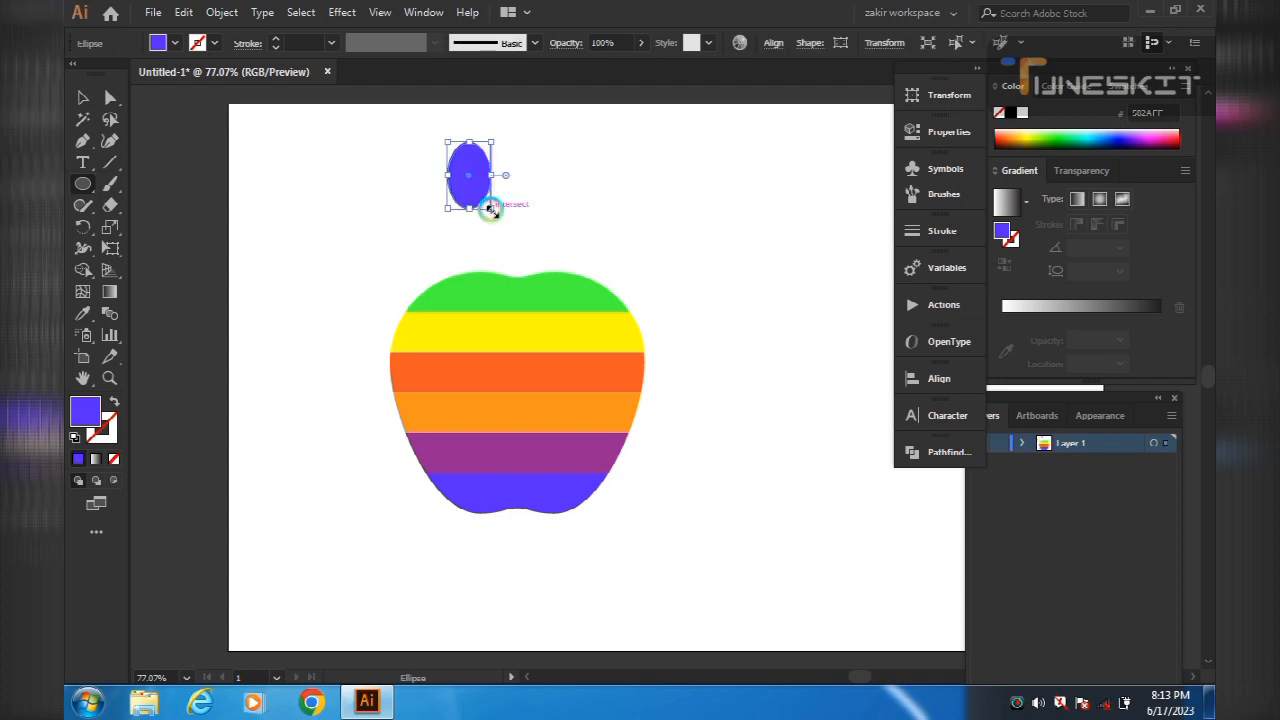
pyautogui.click(106, 428)
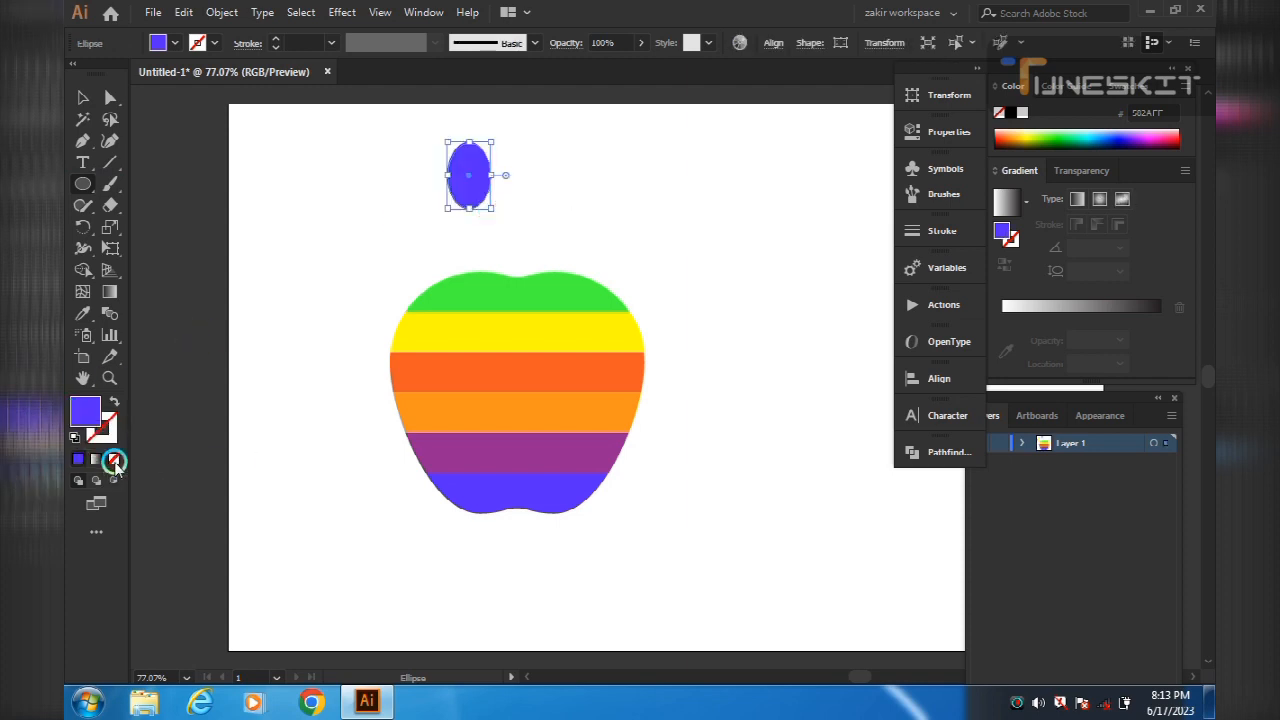
pyautogui.click(114, 461)
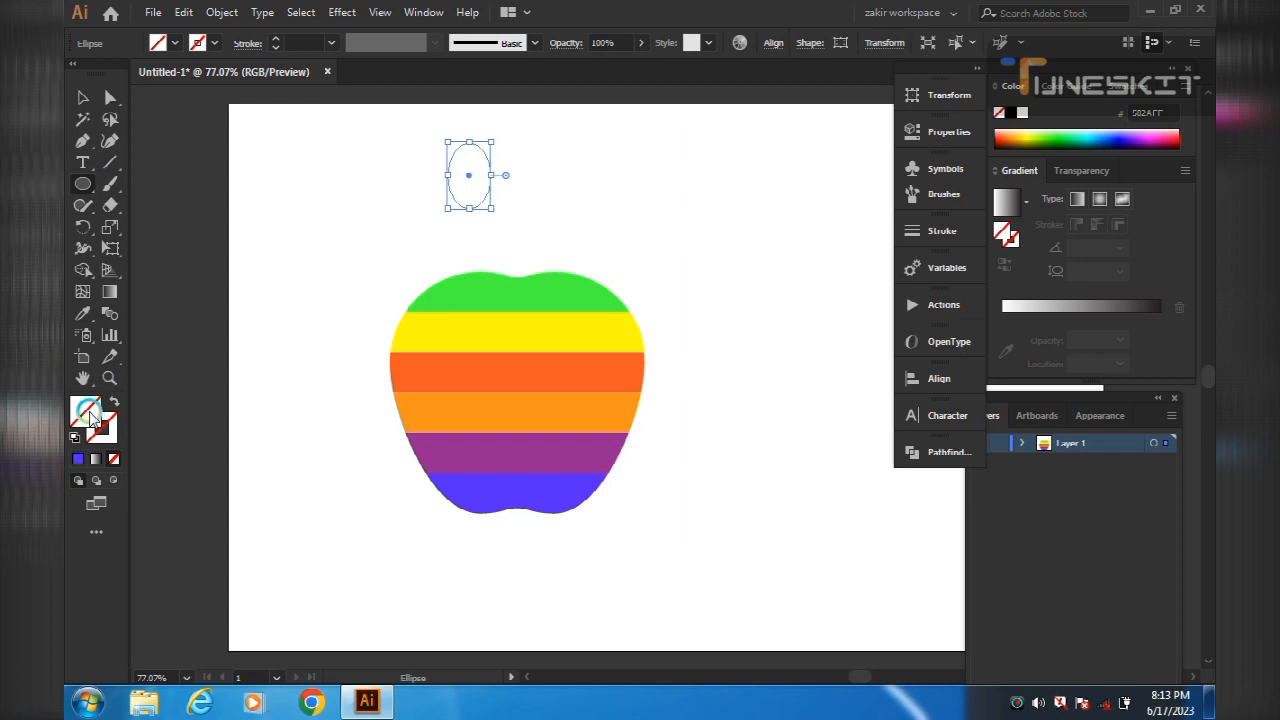
pyautogui.click(91, 462)
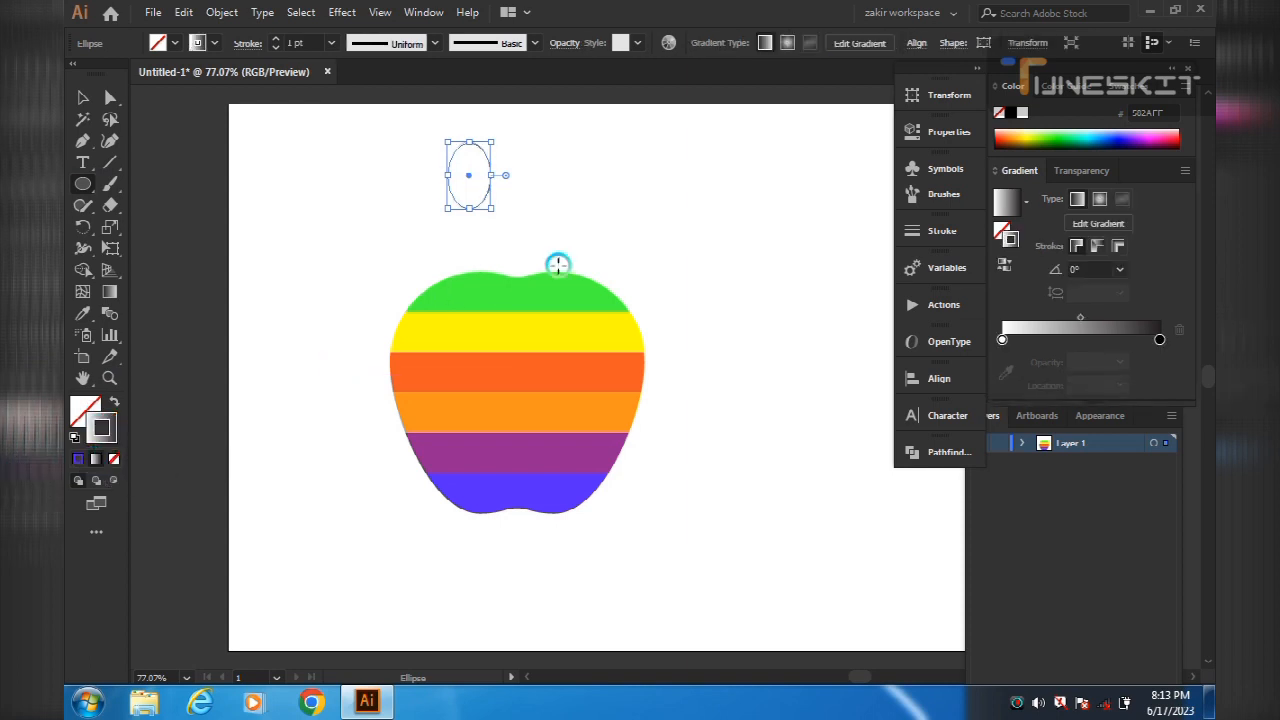
pyautogui.click(1052, 140)
pyautogui.click(571, 192)
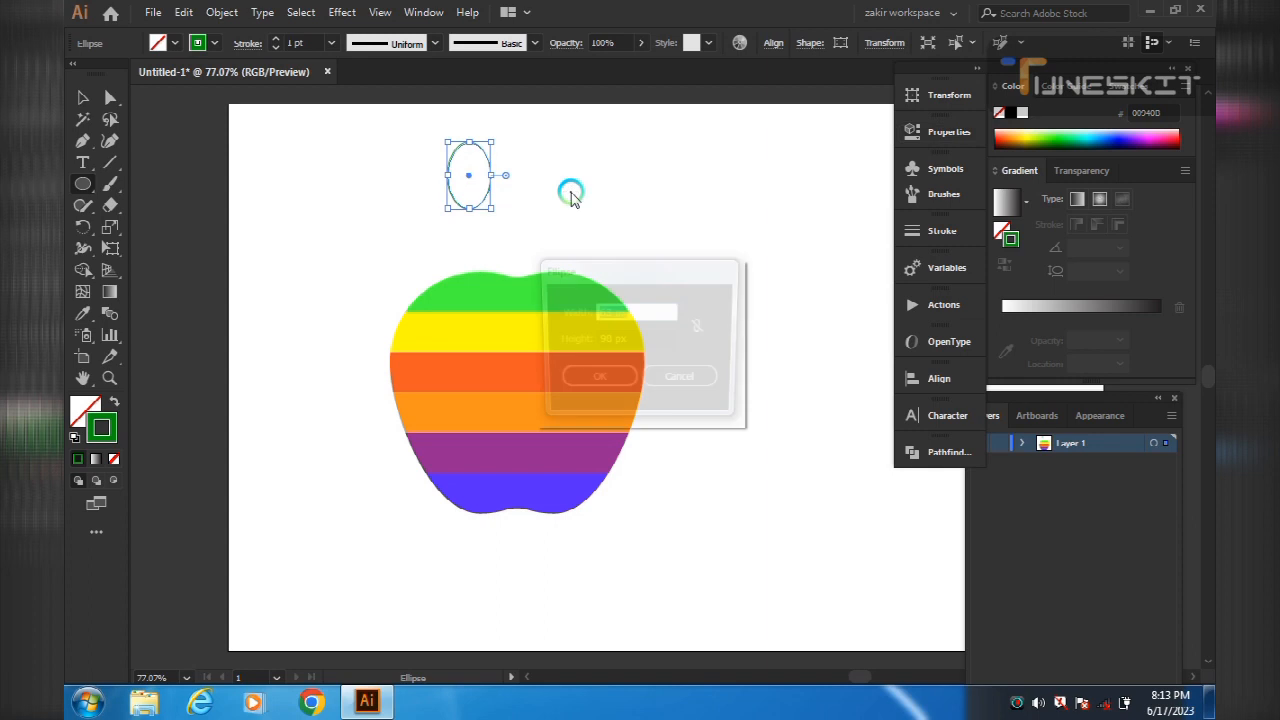
pyautogui.click(682, 381)
pyautogui.click(89, 96)
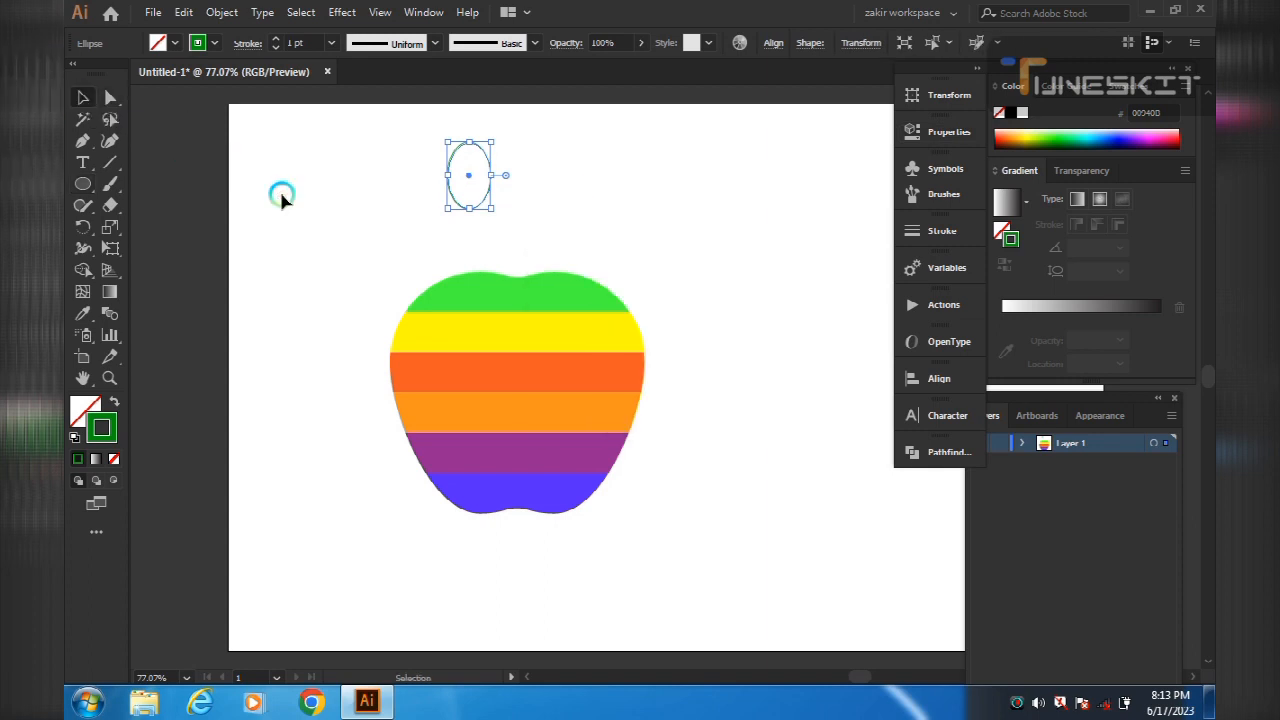
# - Duplicate the small ellipse sideways to the right so the copy partly overlaps the original
pyautogui.click(281, 197)
pyautogui.click(480, 150)
pyautogui.moveTo(480, 150); pyautogui.dragTo(509, 153)
pyautogui.click(586, 154)
# - Intersect the two overlapping ellipses with Pathfinder to form a leaf shape
pyautogui.moveTo(397, 128); pyautogui.dragTo(551, 200)
pyautogui.click(942, 452)
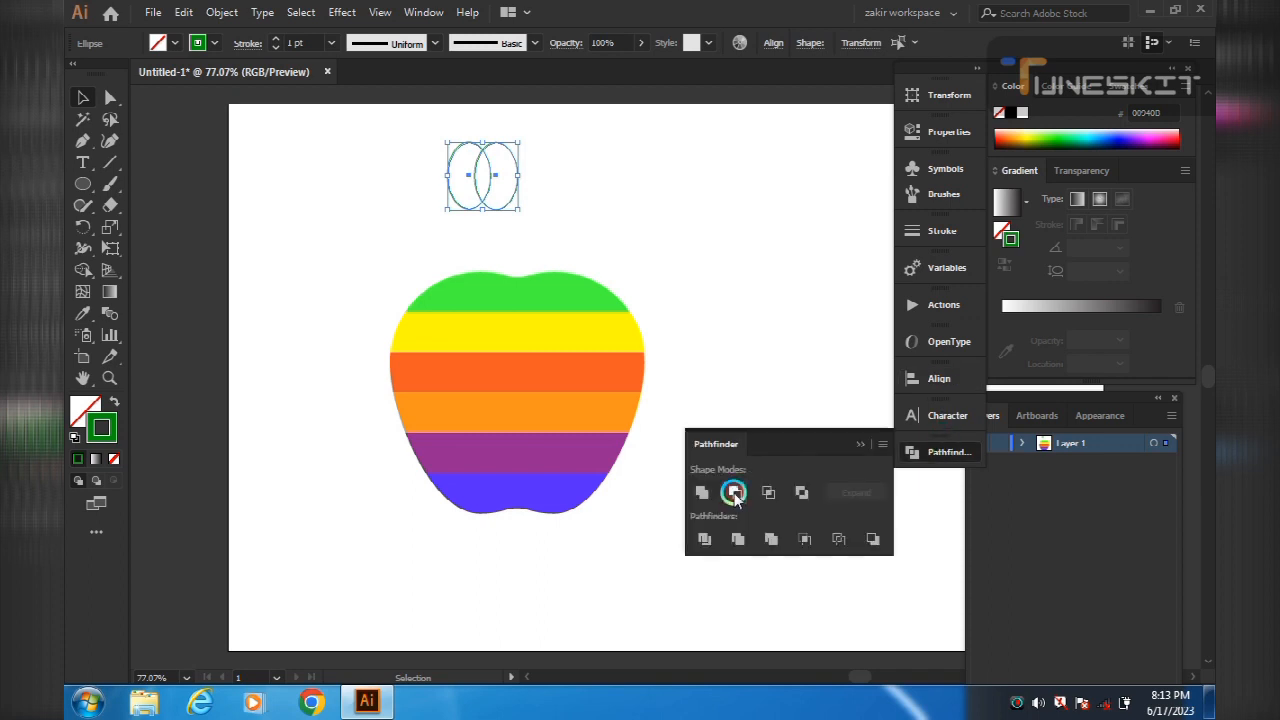
pyautogui.click(776, 493)
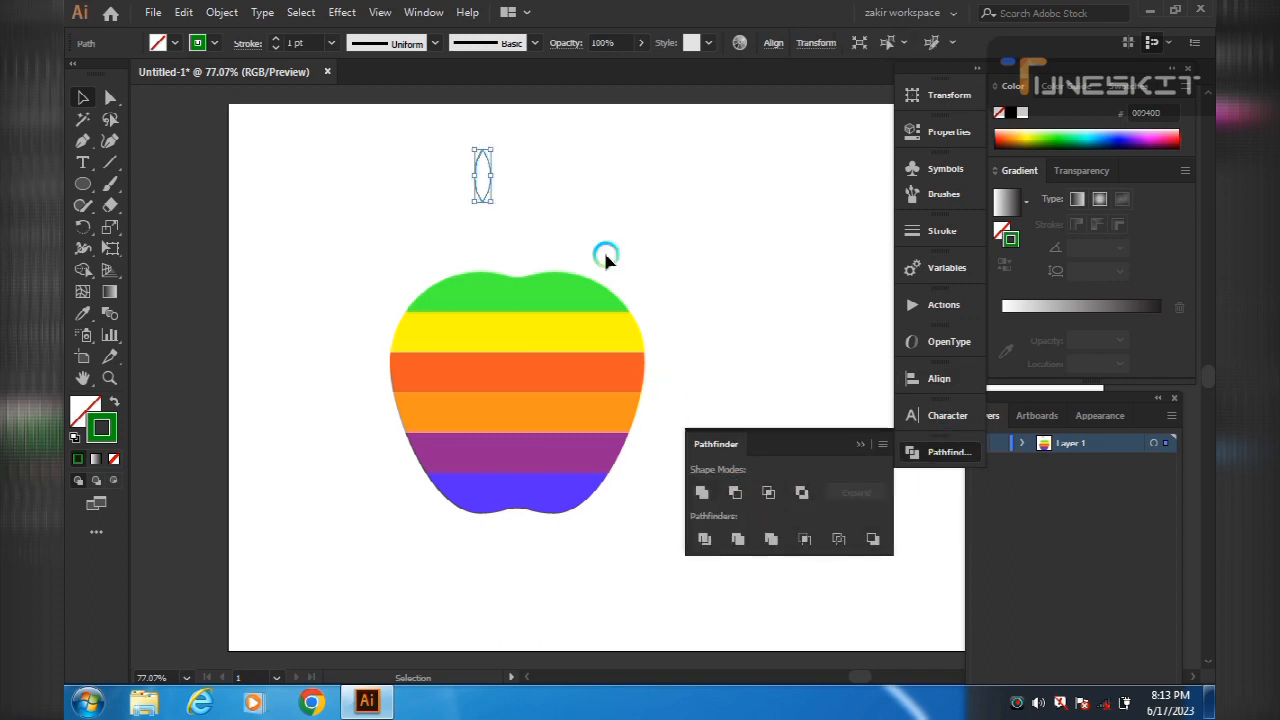
# - Give the leaf a dark green fill from the colour spectrum without a stroke and rotate it clockwise
pyautogui.click(113, 459)
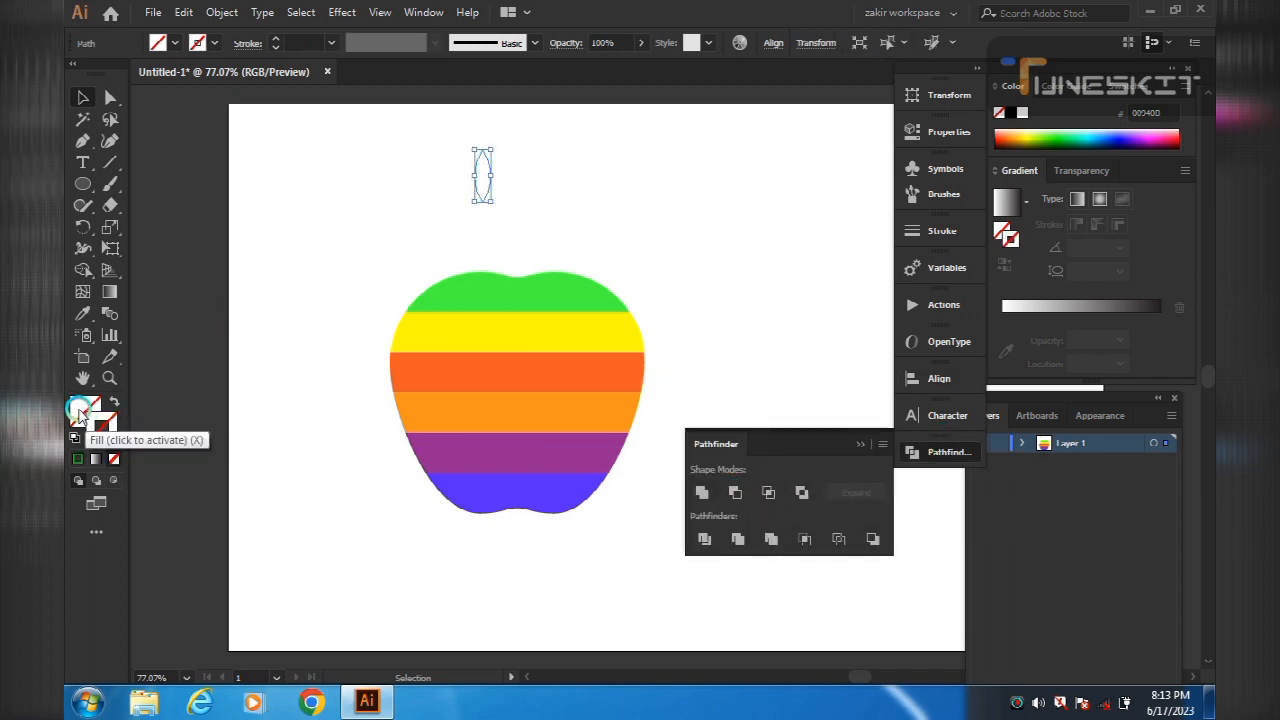
pyautogui.click(1063, 139)
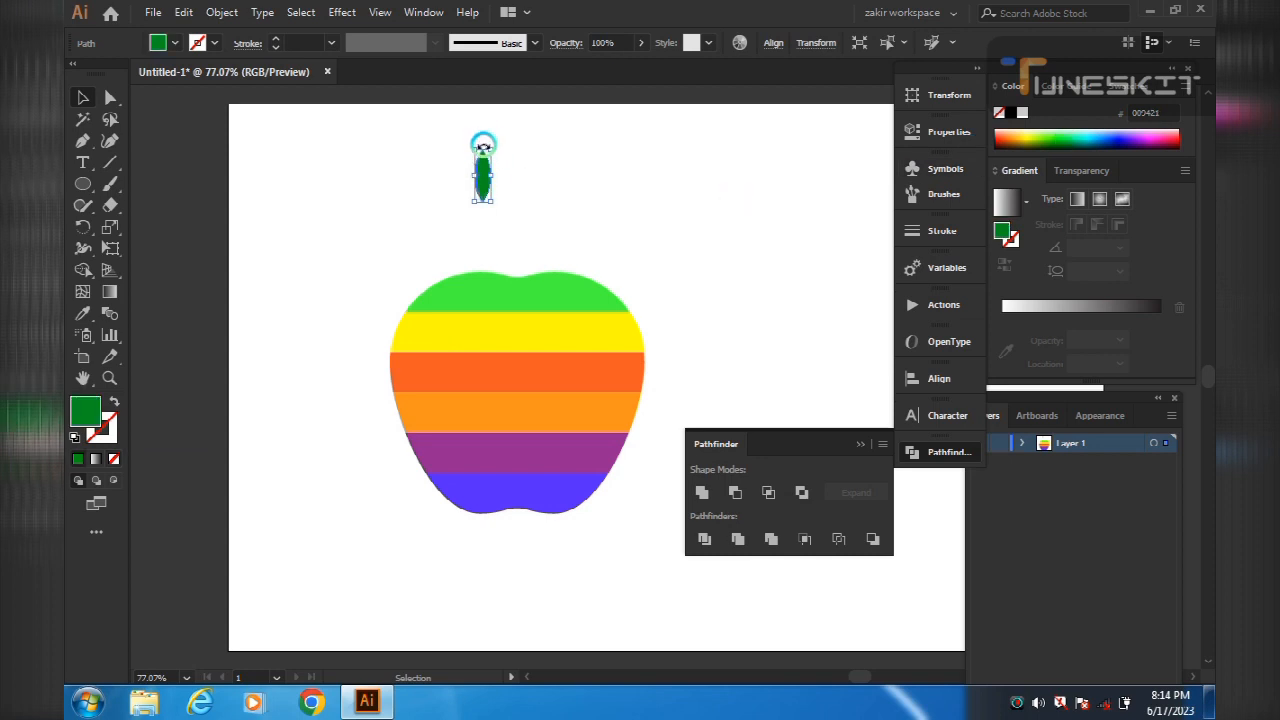
pyautogui.moveTo(494, 150); pyautogui.dragTo(504, 158)
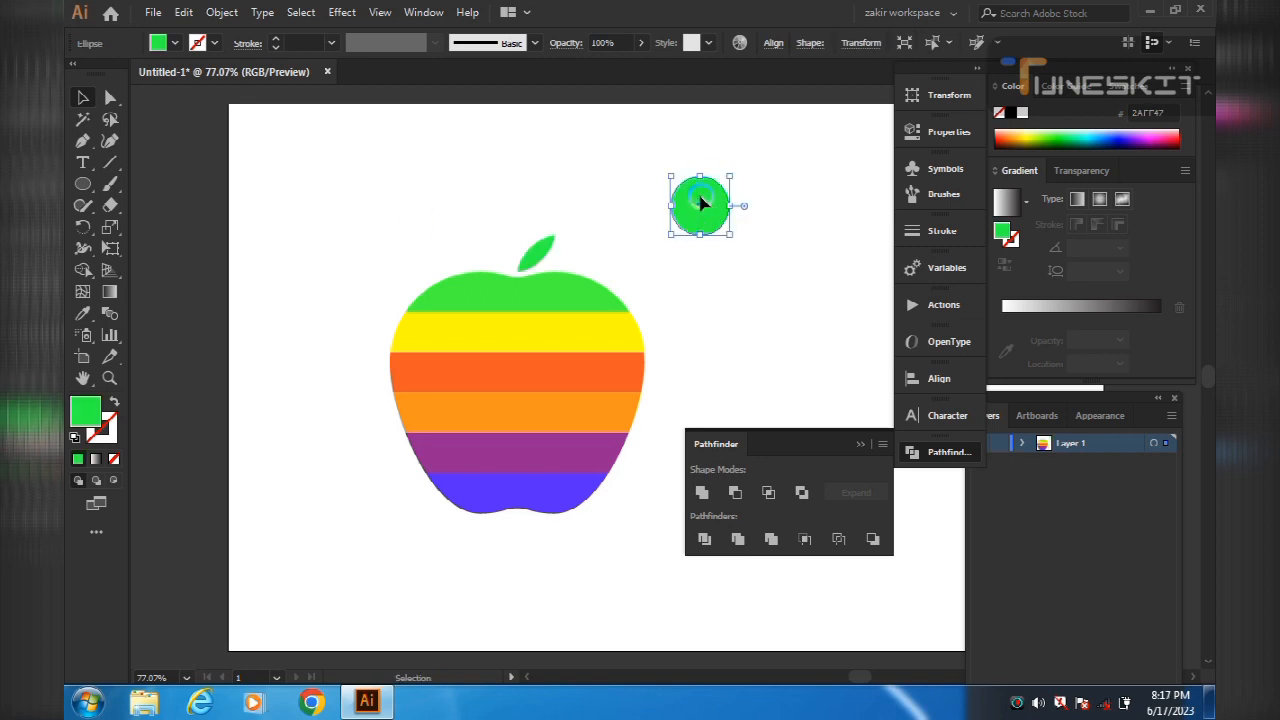
# - Place the green circle over the apple's upper right edge and combine the whole artwork with Pathfinder Merge
pyautogui.moveTo(705, 190); pyautogui.dragTo(624, 331)
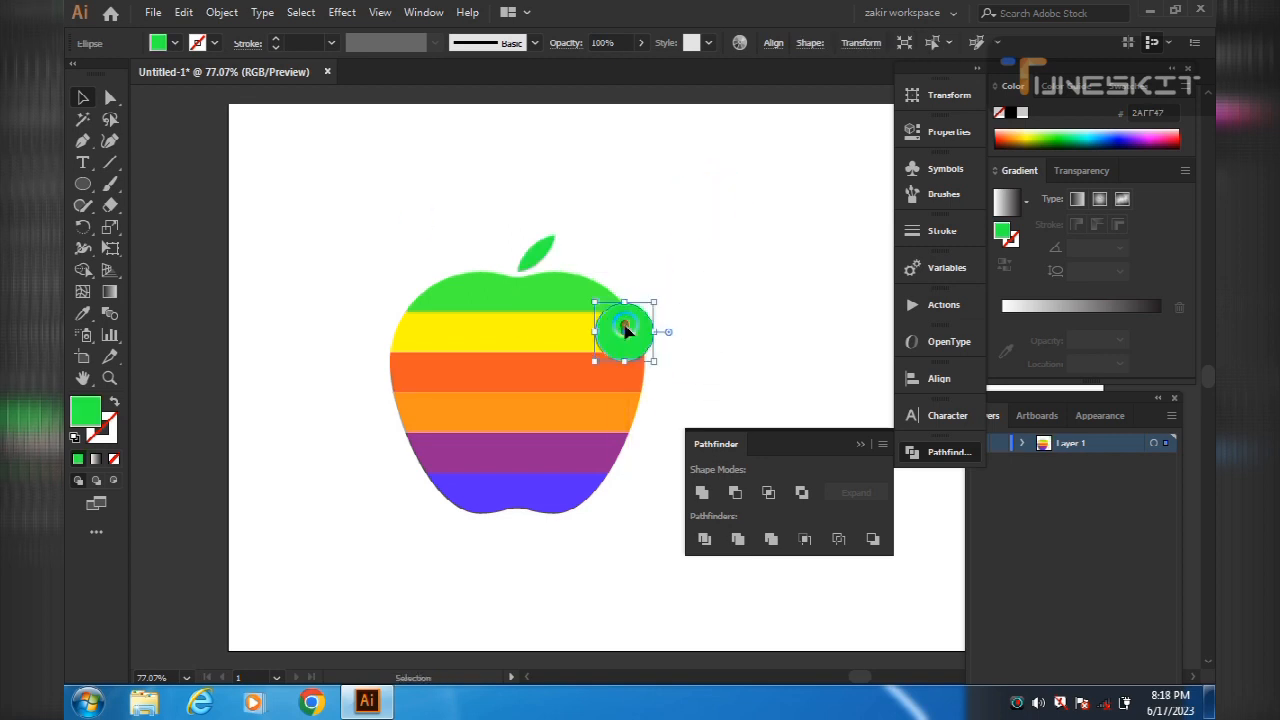
pyautogui.click(699, 295)
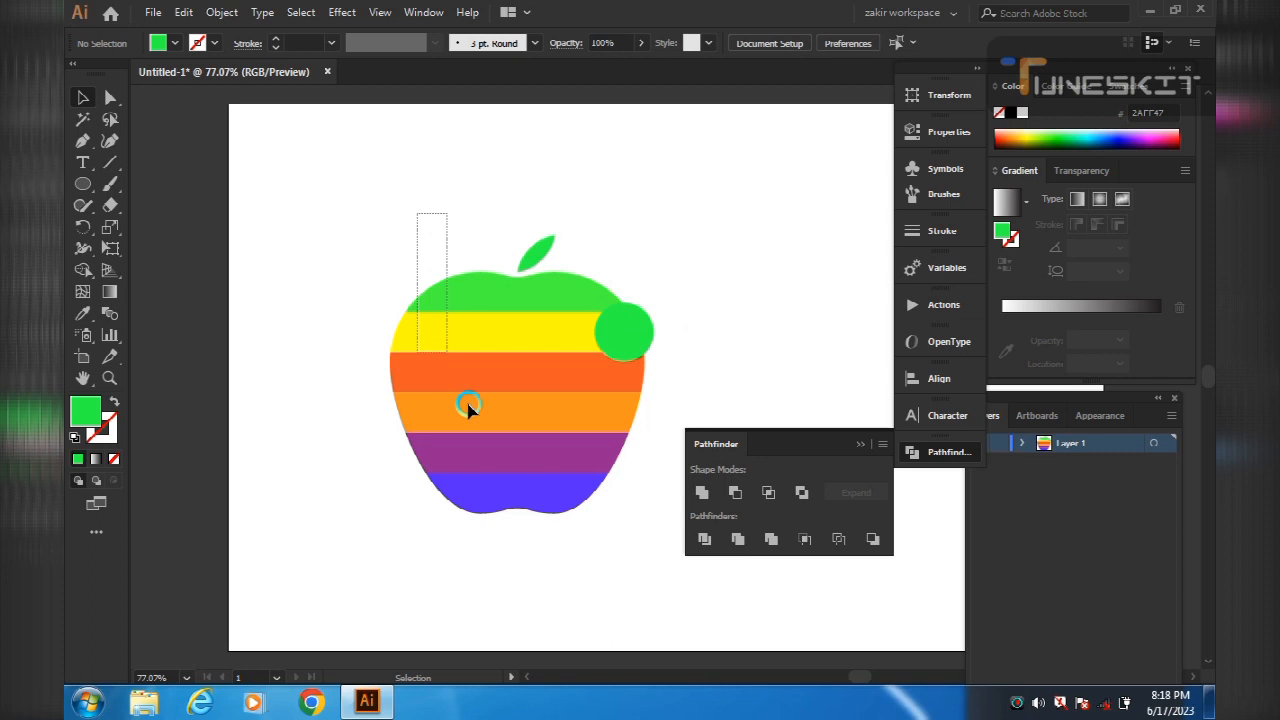
pyautogui.moveTo(469, 410); pyautogui.dragTo(649, 552)
pyautogui.click(768, 540)
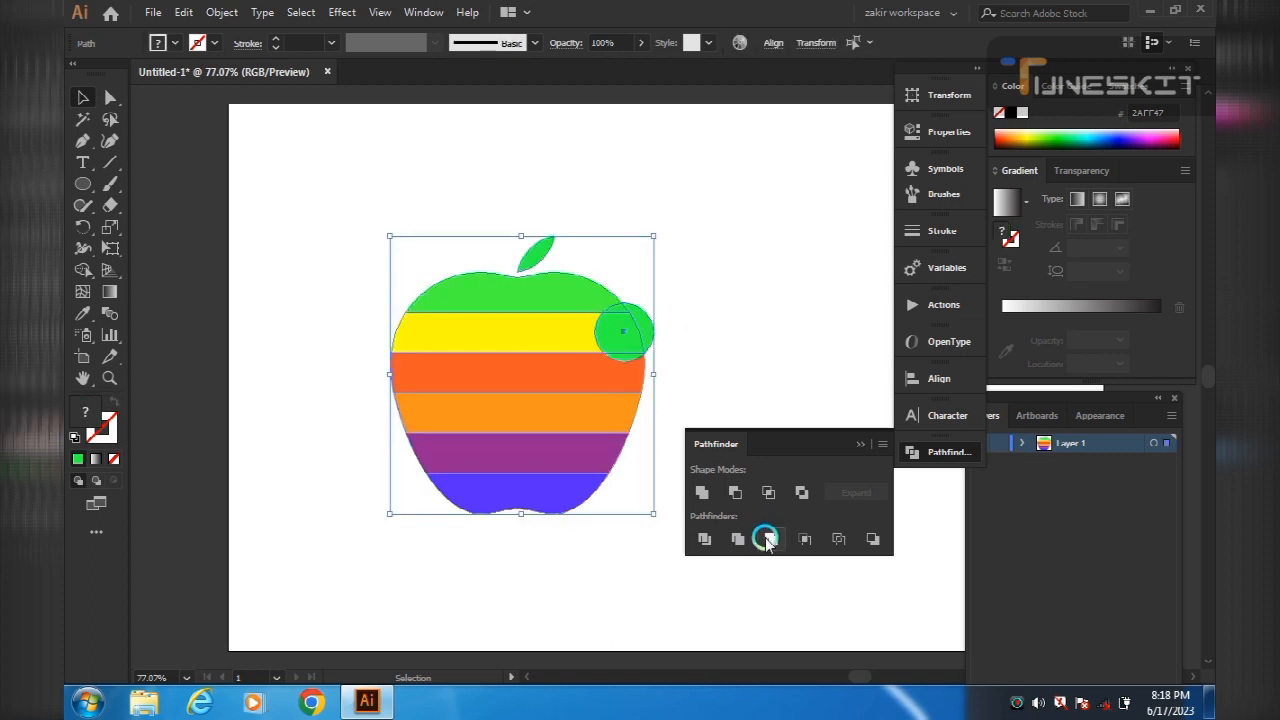
pyautogui.click(755, 363)
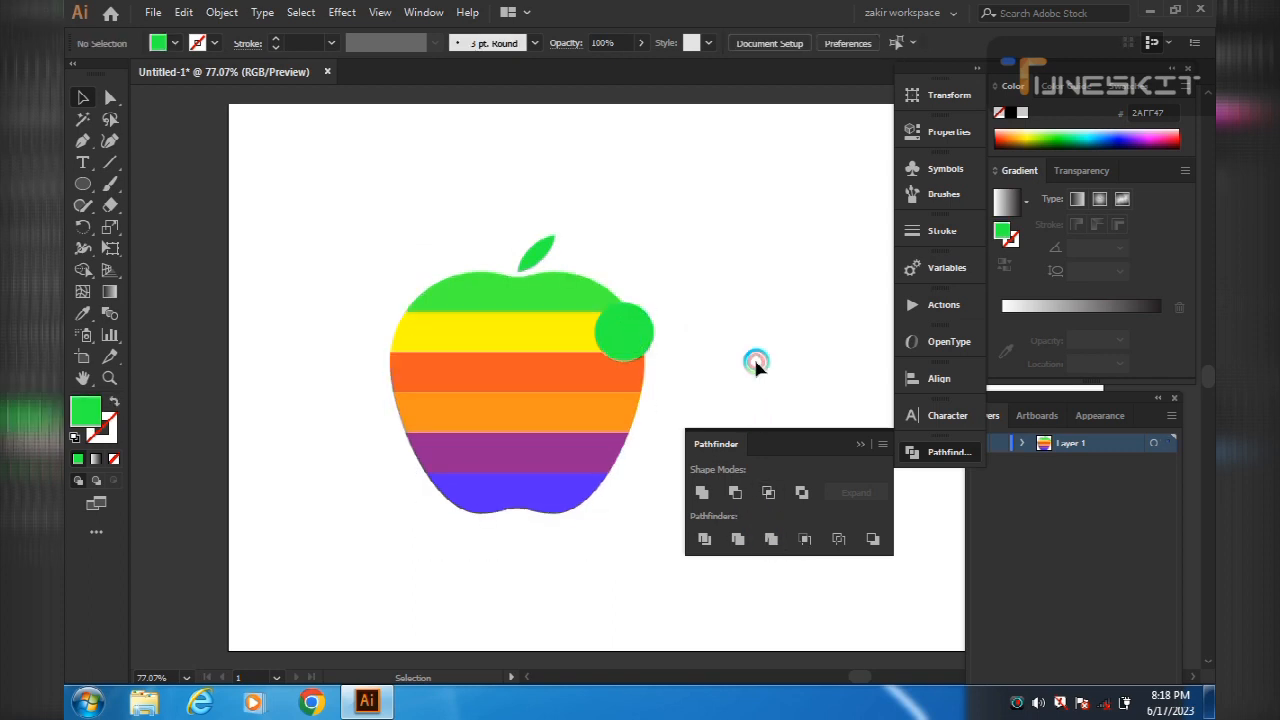
# - Ungroup the merged artwork and delete the green circle to leave a bite in the apple
pyautogui.moveTo(430, 205); pyautogui.dragTo(502, 456)
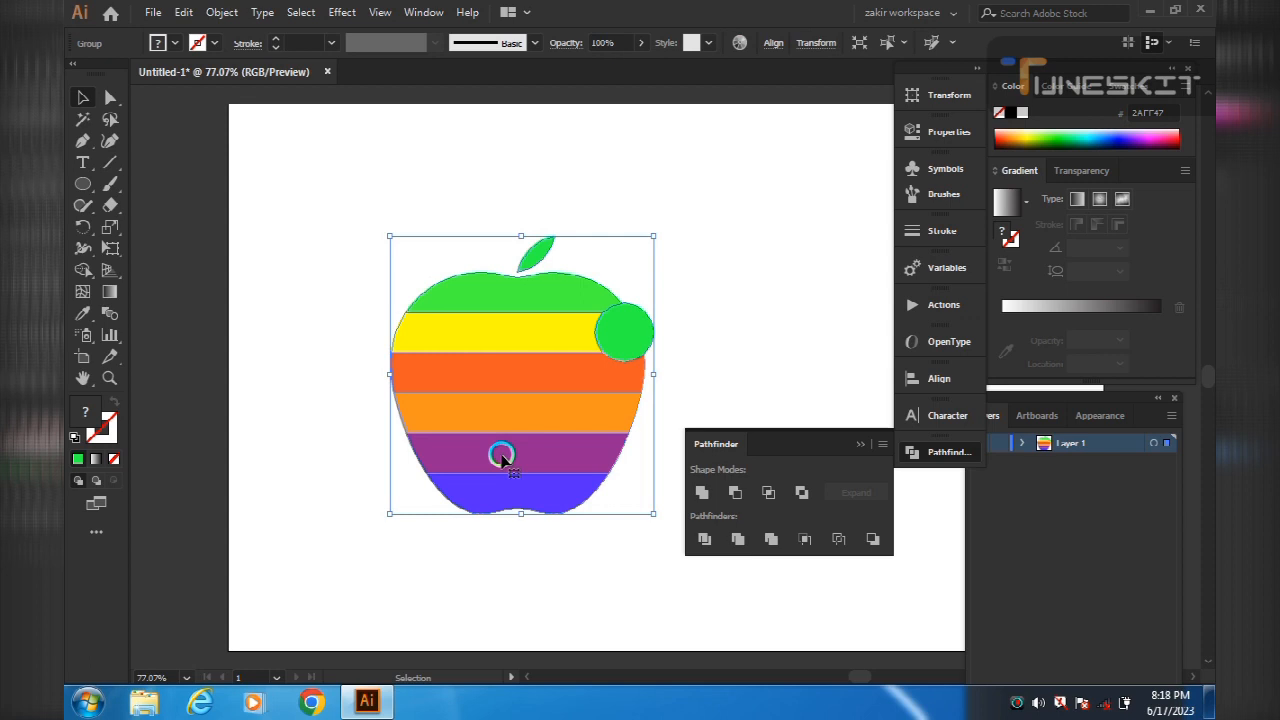
pyautogui.rightClick(797, 304)
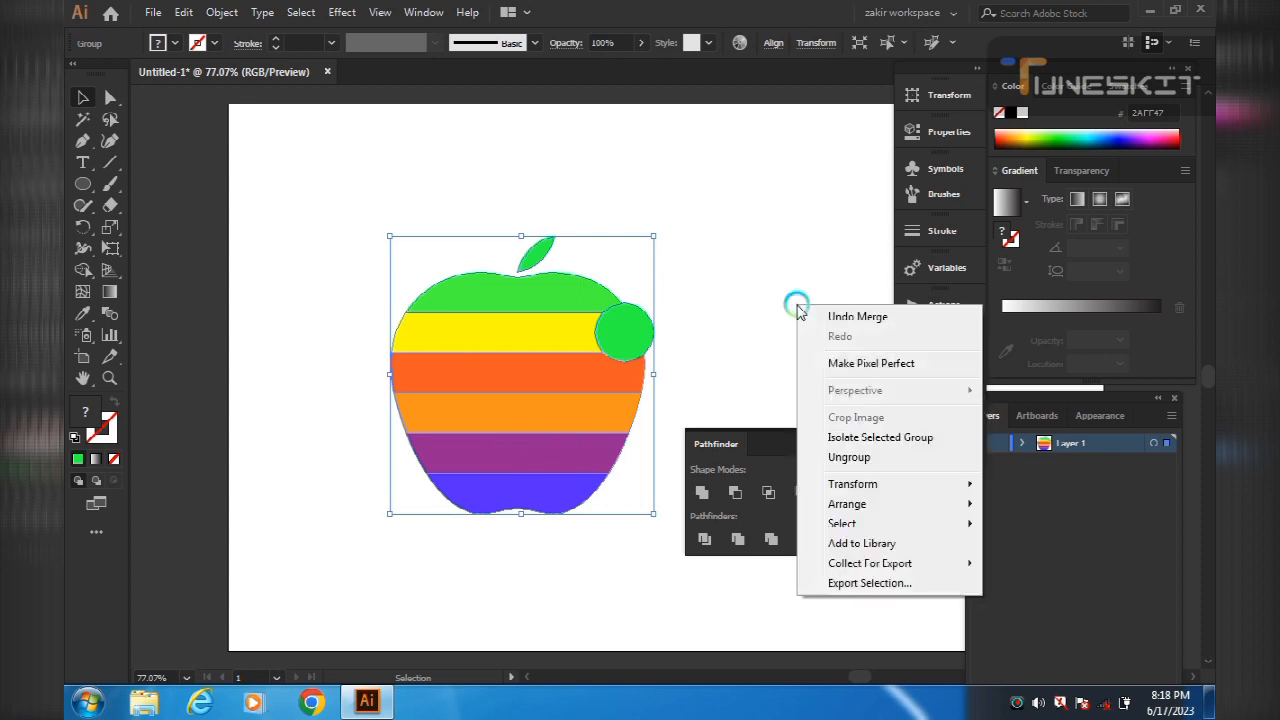
pyautogui.click(846, 452)
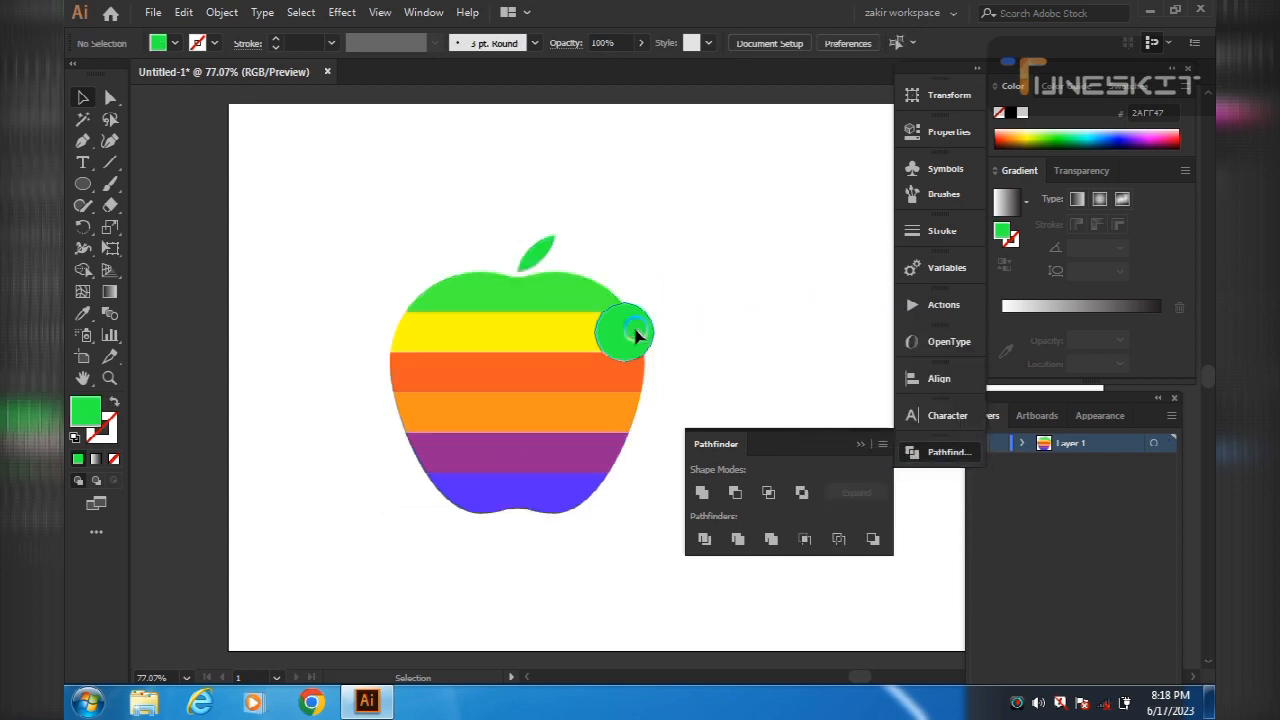
pyautogui.moveTo(631, 329); pyautogui.dragTo(722, 339)
pyautogui.press('Delete')
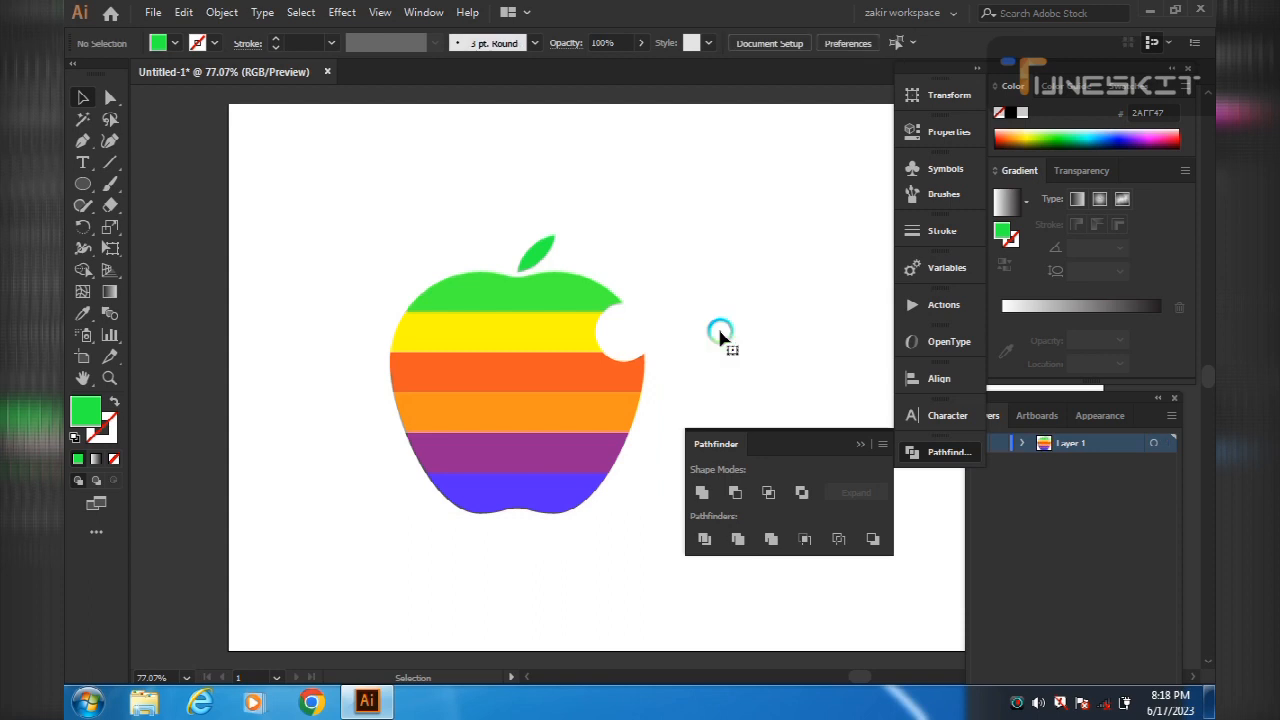